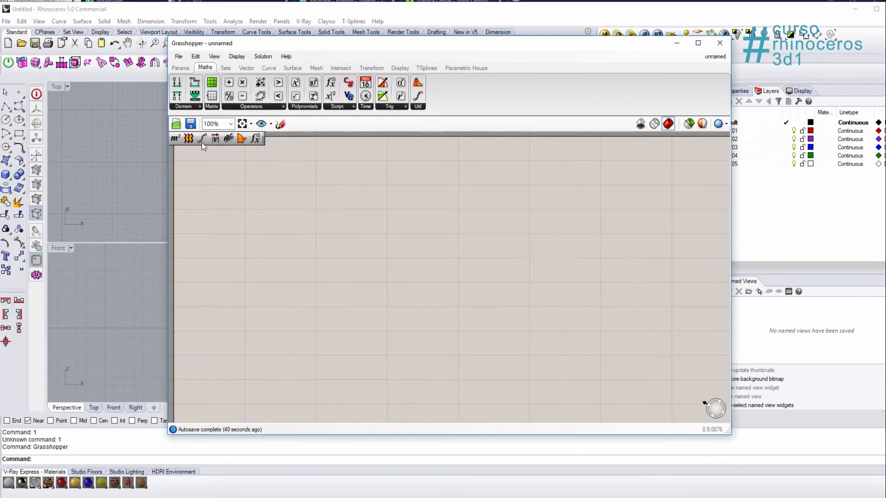
pyautogui.doubleClick(319, 227)
pyautogui.write('0')
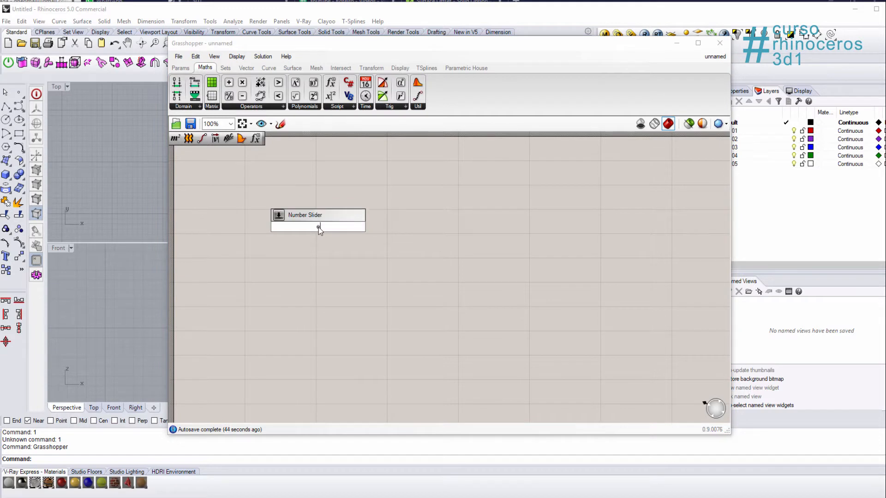
pyautogui.press('Escape')
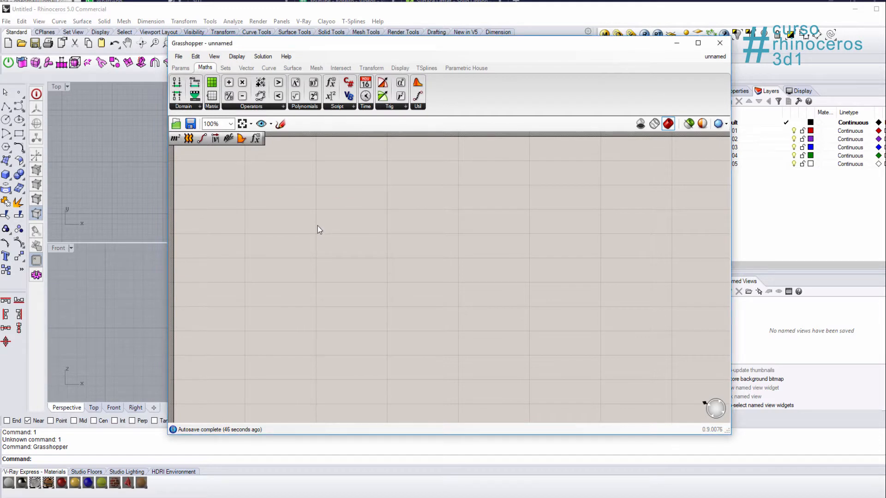
pyautogui.doubleClick(332, 227)
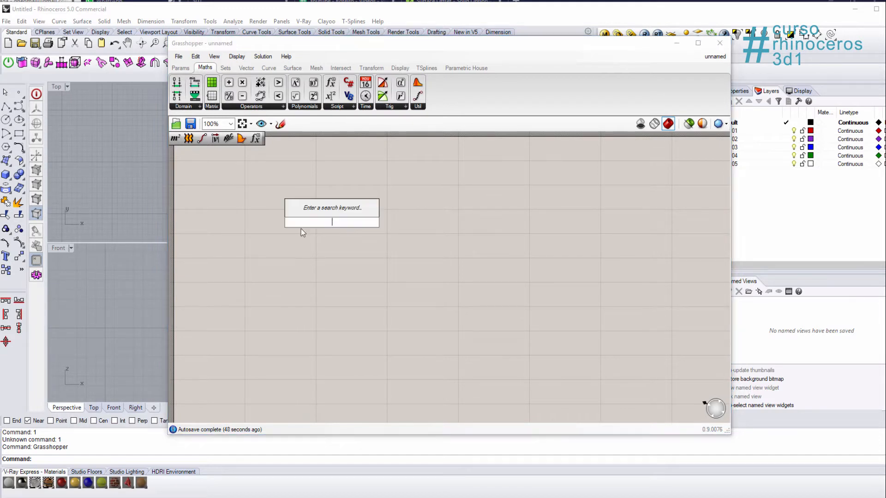
pyautogui.scroll(-3, 350, 230)
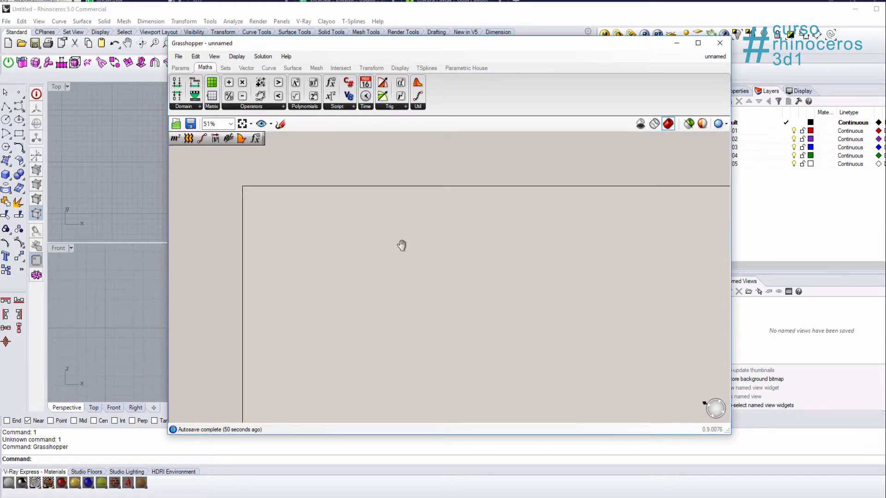
# Create a new Grasshopper document and place an Ellipse component on its canvas.
pyautogui.click(178, 56)
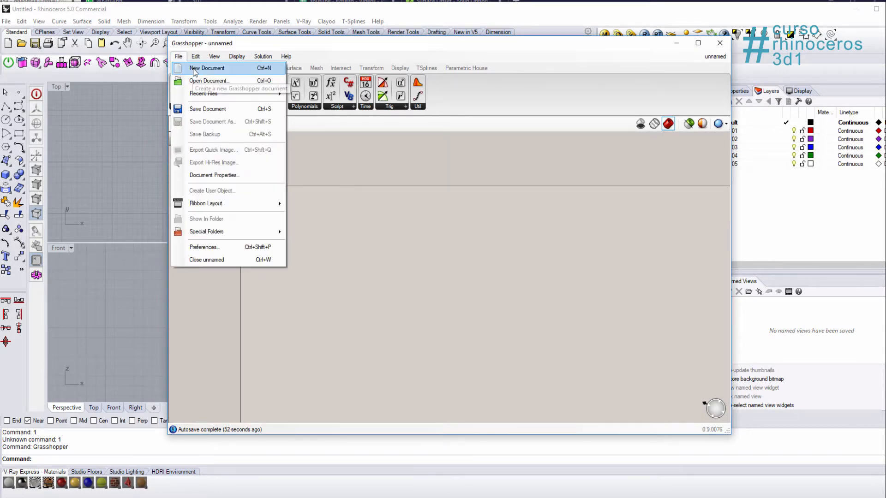
pyautogui.click(220, 69)
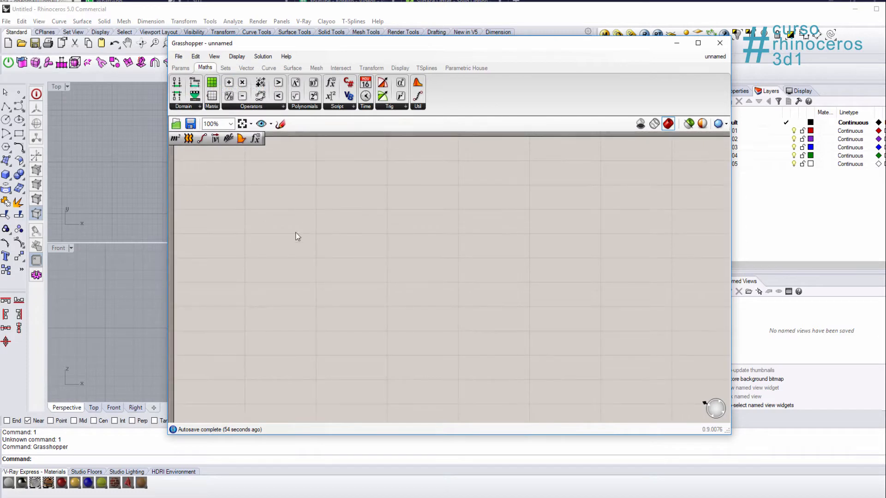
pyautogui.scroll(-2, 299, 226)
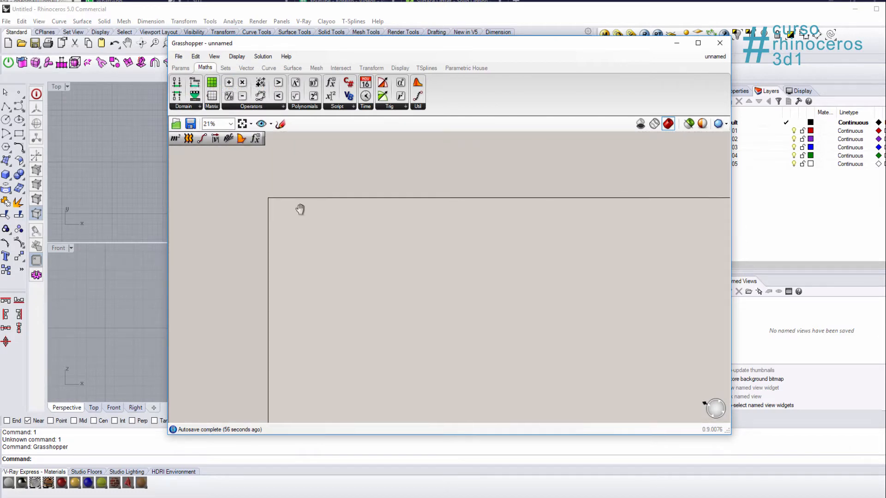
pyautogui.doubleClick(363, 248)
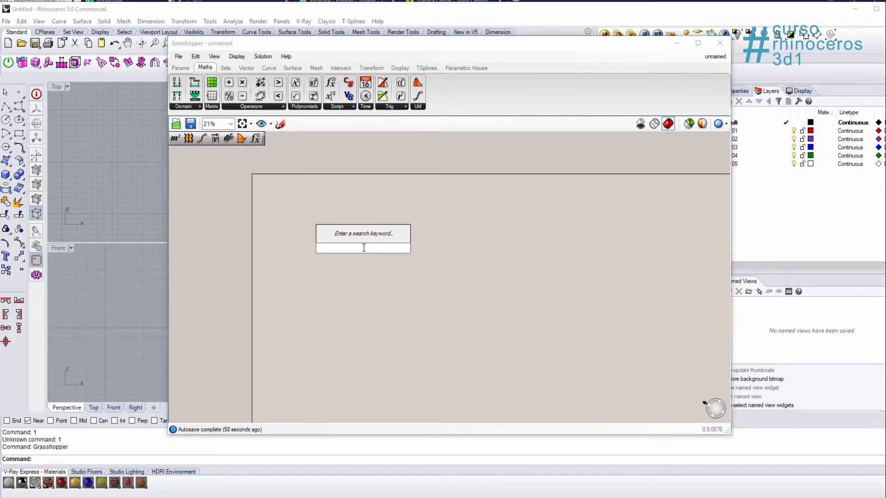
pyautogui.write('ell')
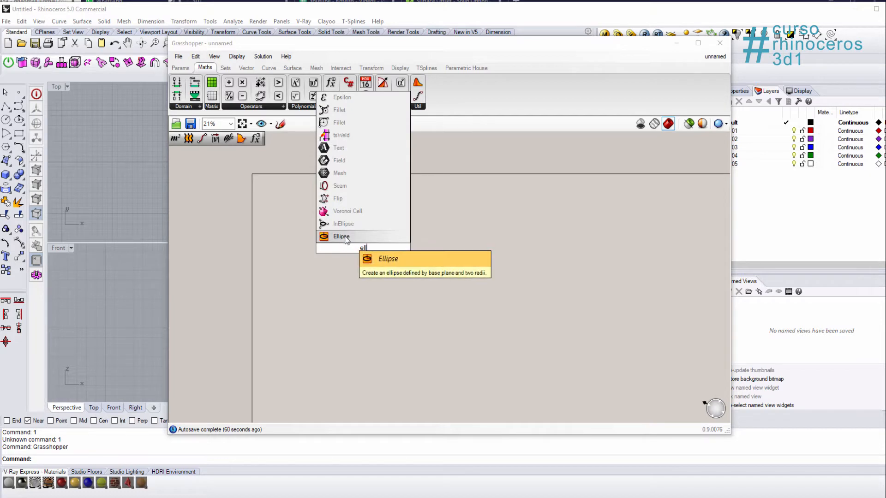
pyautogui.click(344, 237)
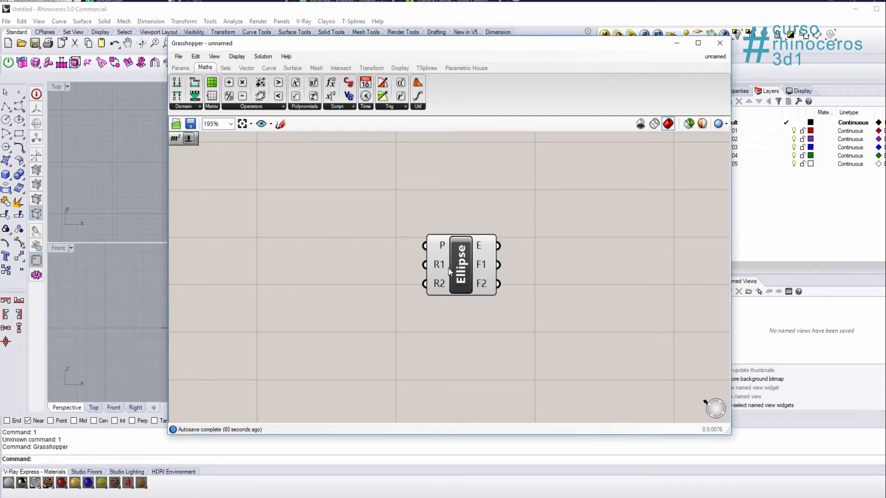
# Add two number sliders beside the Ellipse component, one set to 20 and the one below it to 14.
pyautogui.moveTo(438, 286)
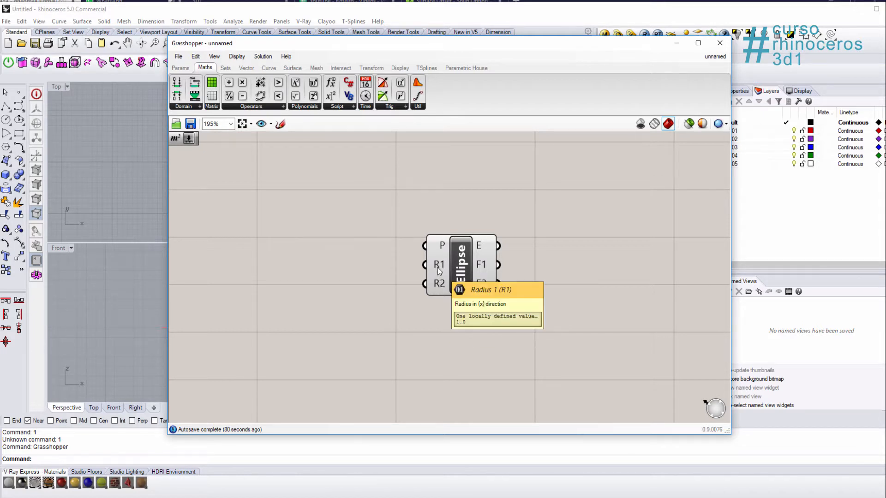
pyautogui.doubleClick(317, 274)
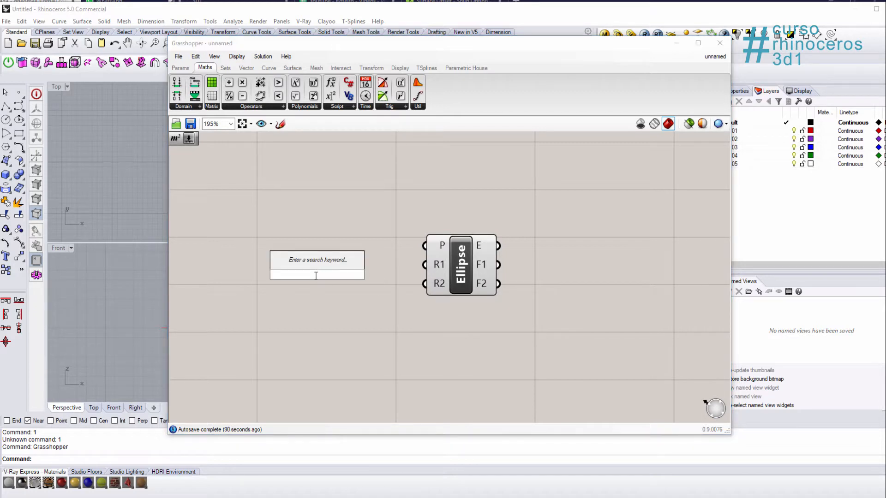
pyautogui.write('20')
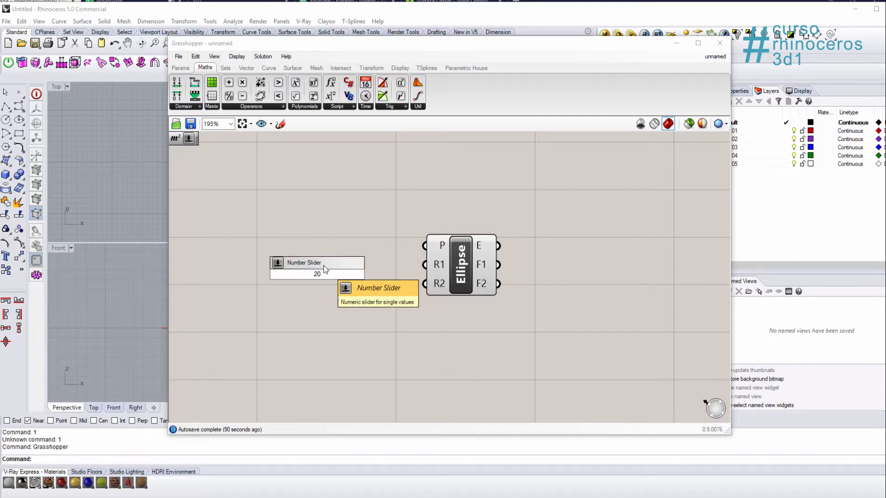
pyautogui.press('Return')
pyautogui.doubleClick(296, 303)
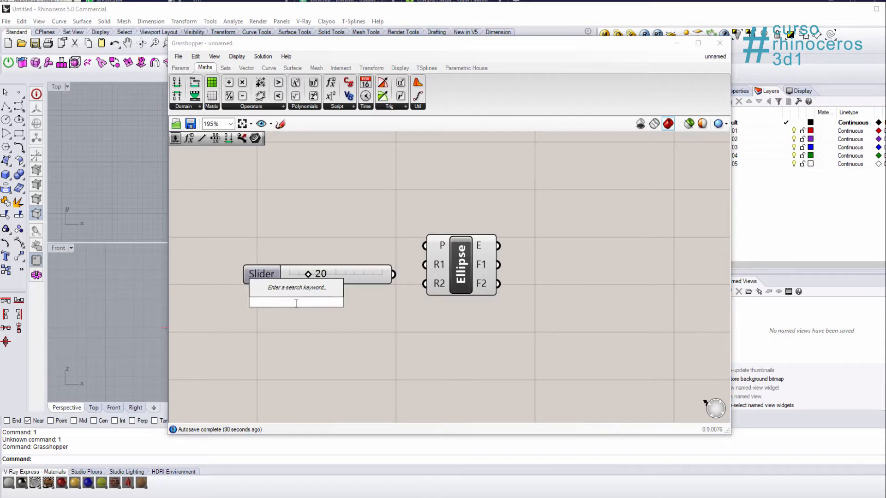
pyautogui.write('15')
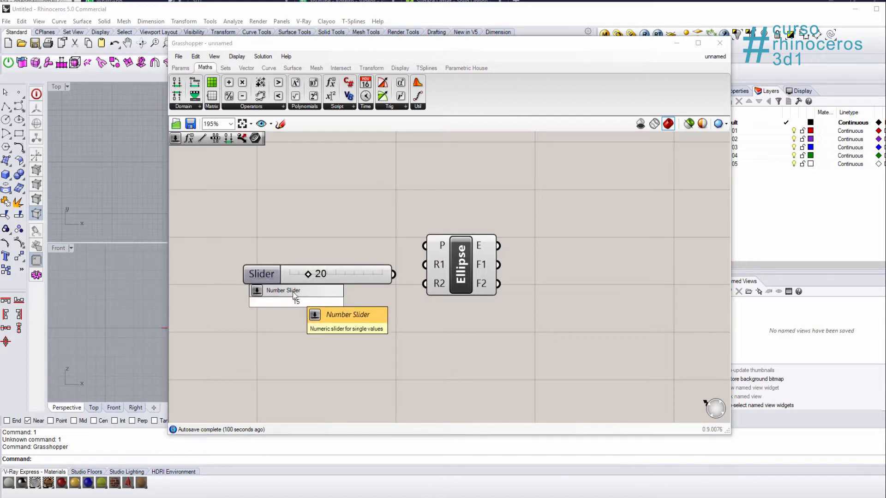
pyautogui.press('Return')
pyautogui.moveTo(307, 303); pyautogui.dragTo(315, 309)
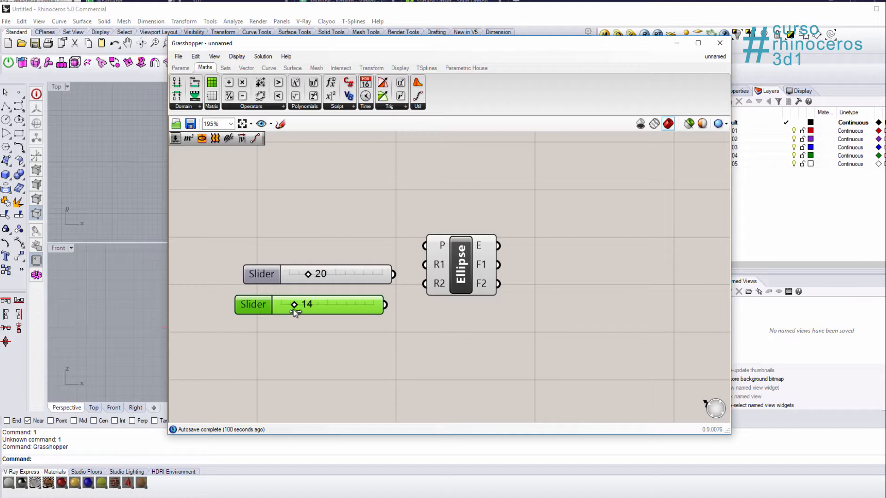
# Connect the 20 slider to the ellipse's R1 input and the 14 slider to its R2 input.
pyautogui.moveTo(379, 282); pyautogui.dragTo(424, 283)
pyautogui.click(361, 301)
pyautogui.moveTo(383, 269); pyautogui.dragTo(425, 268)
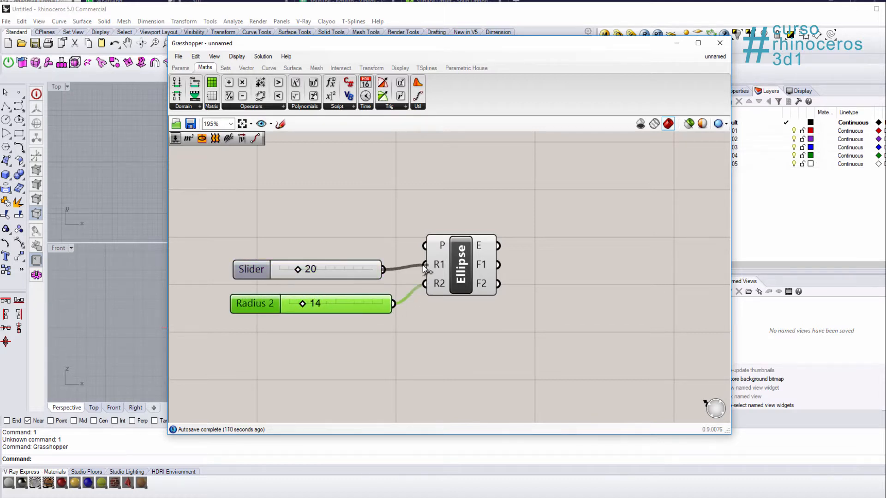
# Move and shrink the Grasshopper window so the ellipse shows in the perspective viewport, and tidy the Radius 1 slider's position.
pyautogui.moveTo(430, 50); pyautogui.dragTo(266, 43)
pyautogui.moveTo(594, 171); pyautogui.dragTo(623, 186, button='right')
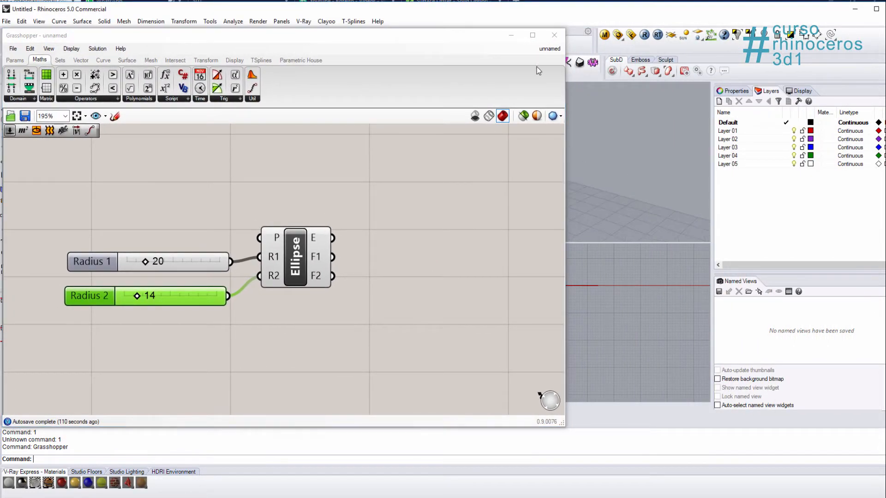
pyautogui.moveTo(562, 425); pyautogui.dragTo(393, 407)
pyautogui.moveTo(279, 315); pyautogui.dragTo(182, 273, button='right')
pyautogui.scroll(-2, 182, 273)
pyautogui.moveTo(535, 131); pyautogui.dragTo(521, 175, button='right')
pyautogui.moveTo(566, 234); pyautogui.dragTo(571, 150, button='right')
pyautogui.moveTo(141, 239); pyautogui.dragTo(140, 241)
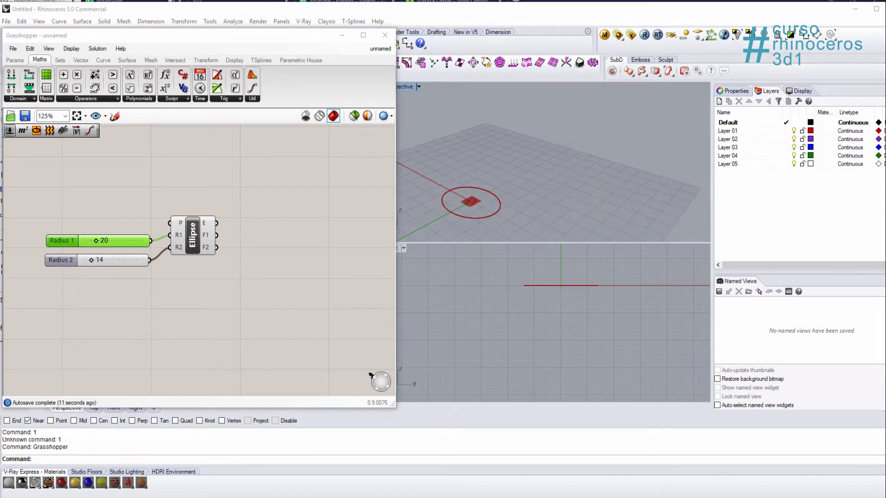
# Add an Area component and connect the ellipse's E output to its G input.
pyautogui.doubleClick(296, 224)
pyautogui.write('a')
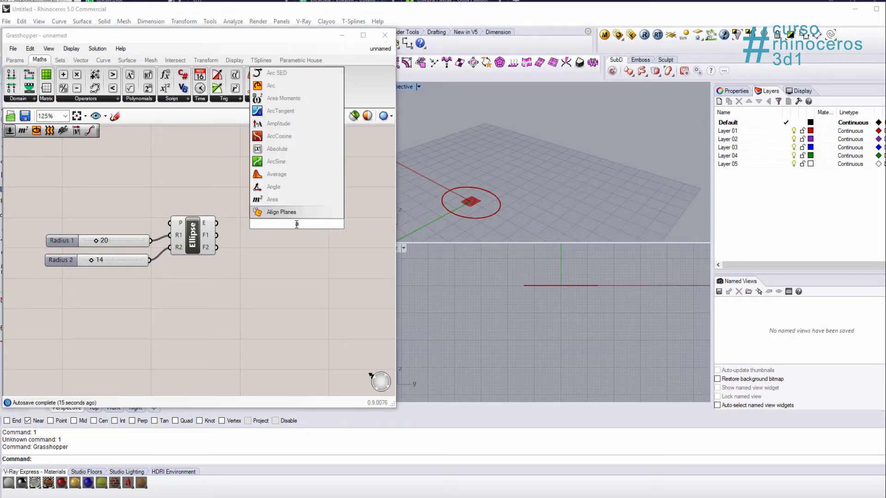
pyautogui.write('rea')
pyautogui.press('Return')
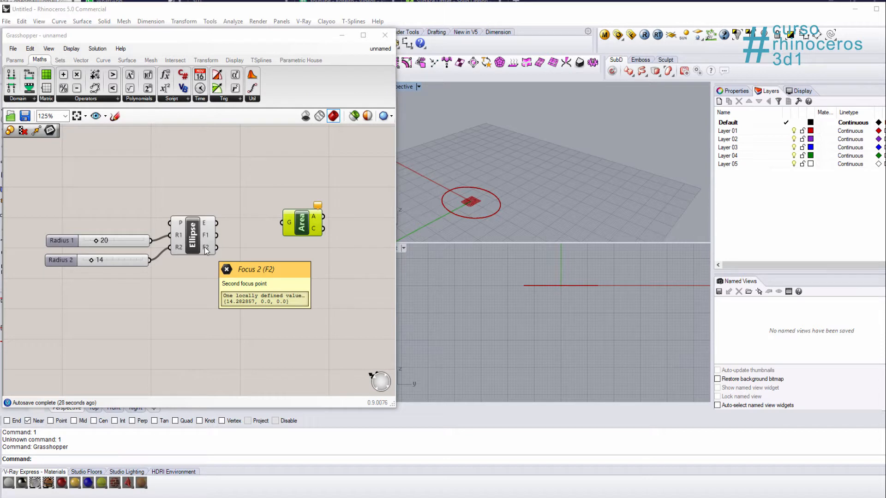
pyautogui.click(265, 176)
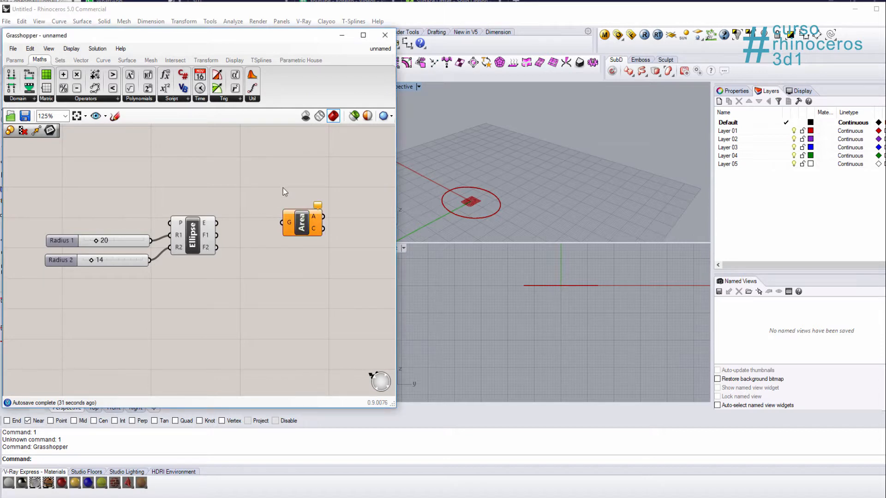
pyautogui.moveTo(258, 195); pyautogui.dragTo(238, 189, button='right')
pyautogui.scroll(1, 237, 190)
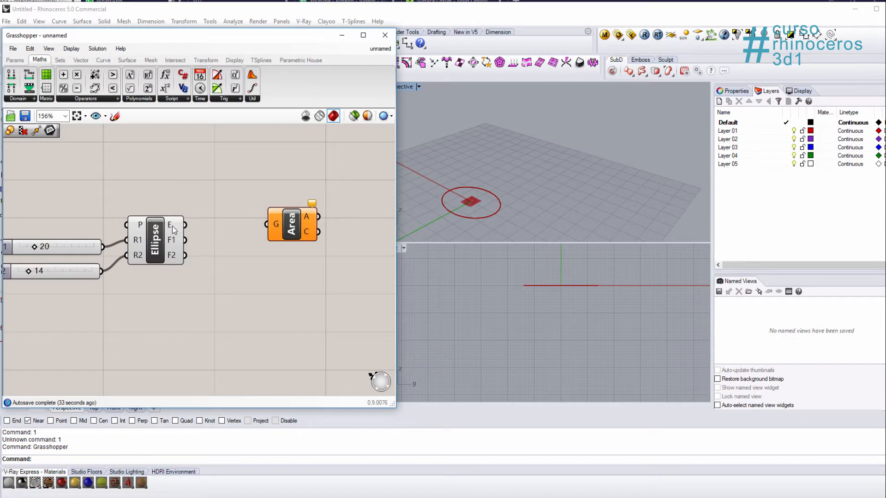
pyautogui.moveTo(173, 229); pyautogui.dragTo(266, 231)
# Check the Area component's centroid in the perspective viewport and reposition the component higher than the Ellipse component.
pyautogui.click(291, 229)
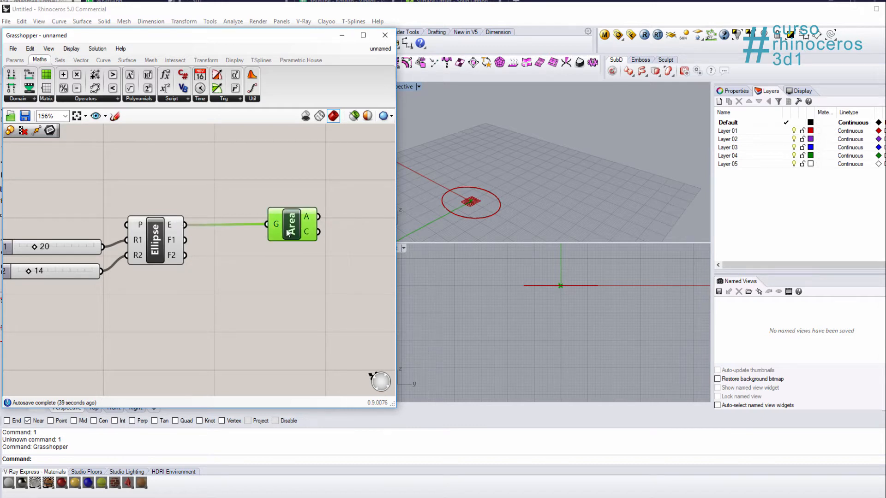
pyautogui.scroll(6, 473, 207)
pyautogui.click(480, 214)
pyautogui.scroll(-5, 496, 194)
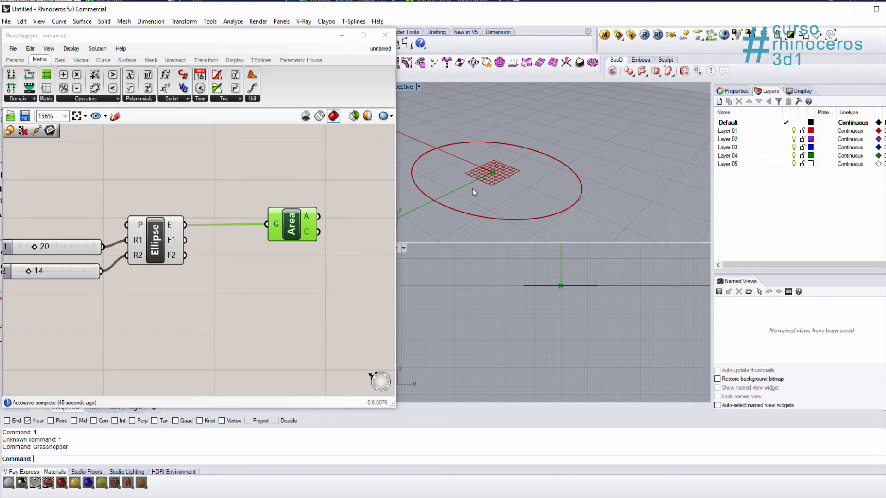
pyautogui.click(336, 184)
pyautogui.moveTo(292, 225); pyautogui.dragTo(290, 252)
pyautogui.click(171, 248)
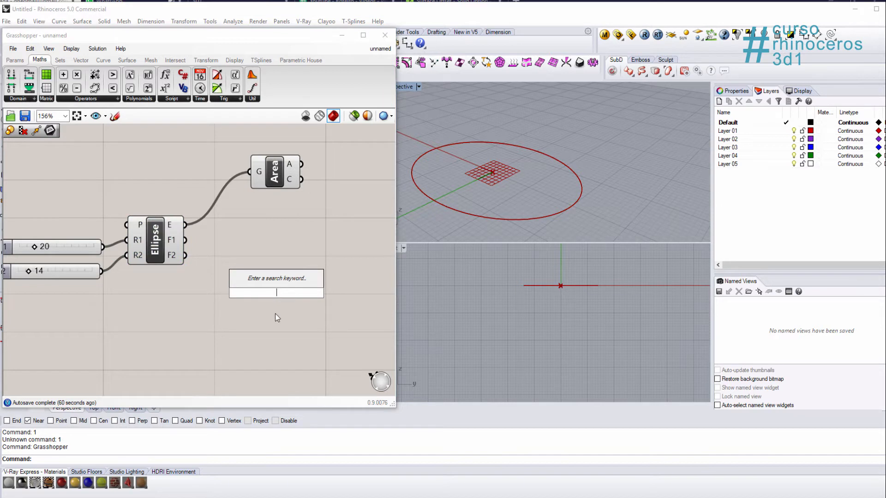
# Add a Move component below the Area component and connect the ellipse's E output to its G input.
pyautogui.doubleClick(275, 310)
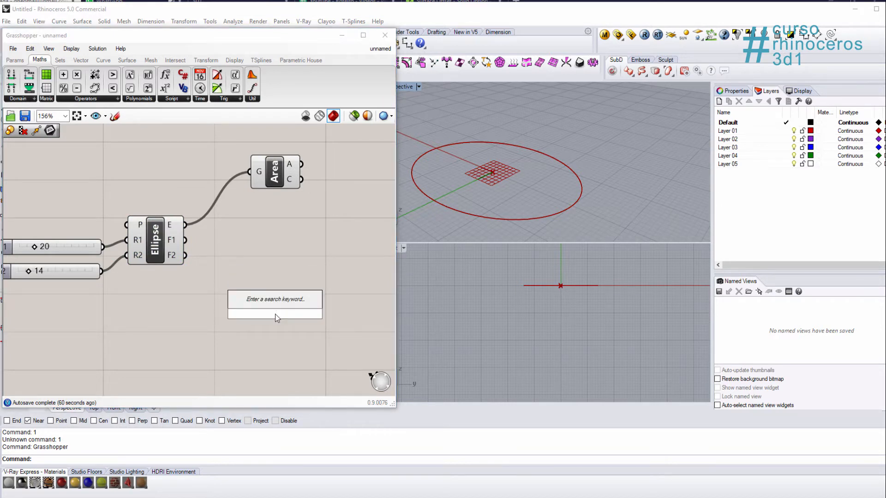
pyautogui.write('move')
pyautogui.press('Return')
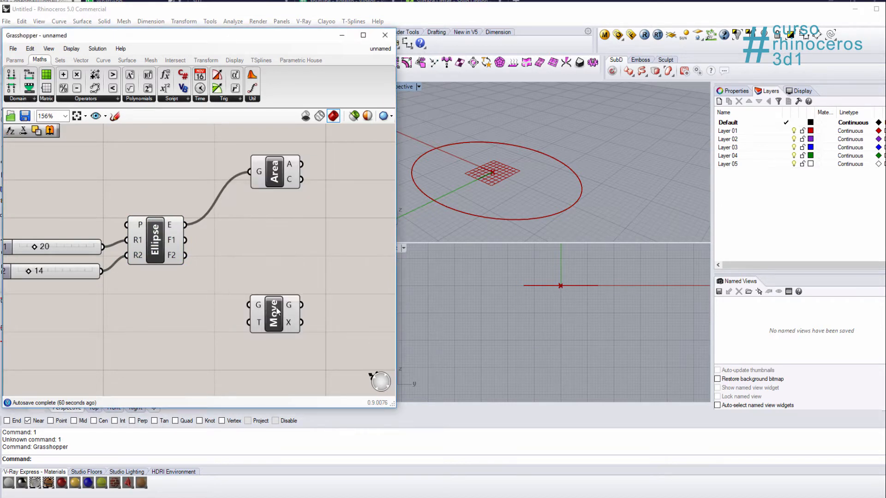
pyautogui.moveTo(276, 311); pyautogui.dragTo(277, 270)
pyautogui.click(278, 231)
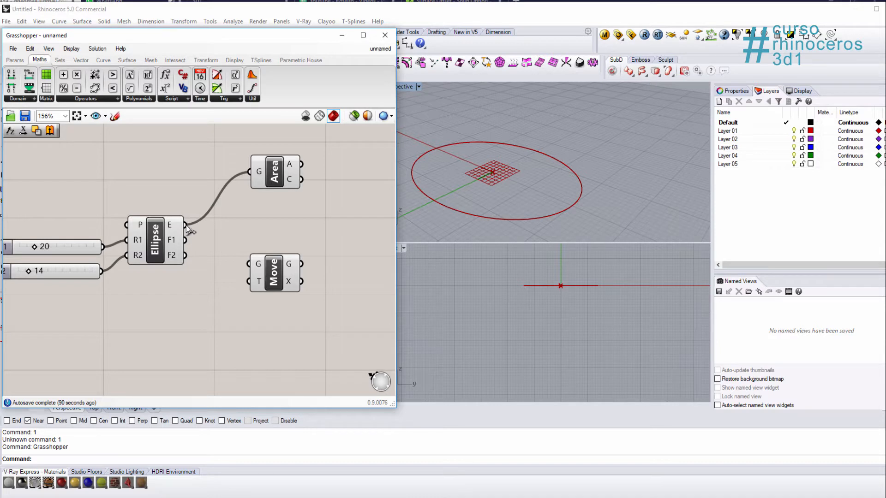
pyautogui.moveTo(186, 225); pyautogui.dragTo(241, 266)
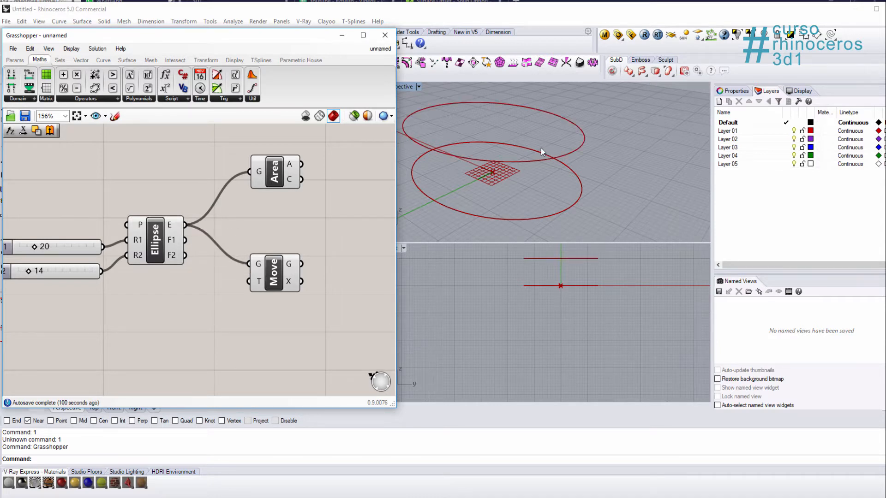
pyautogui.scroll(-3, 526, 165)
pyautogui.moveTo(567, 187); pyautogui.dragTo(569, 169, button='right')
pyautogui.click(274, 273)
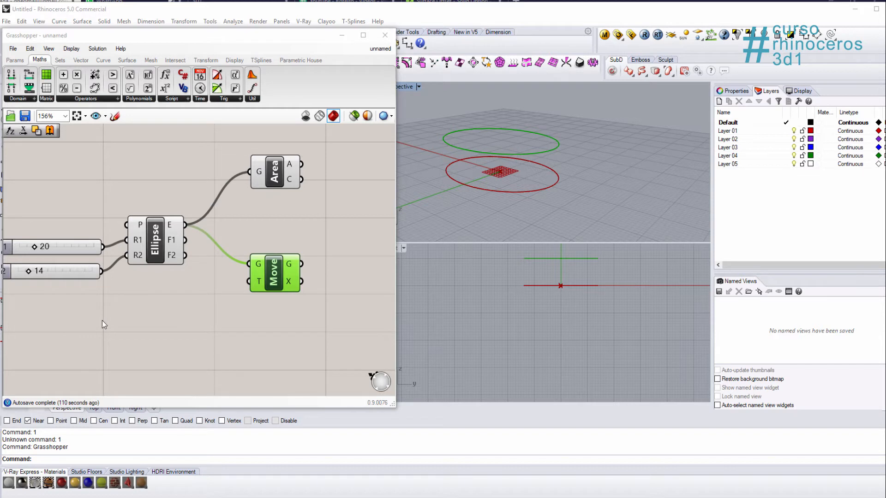
# Add a Unit Z vector below the Ellipse component, connect it to the Move component's T input, and adjust its position.
pyautogui.doubleClick(153, 337)
pyautogui.write('z')
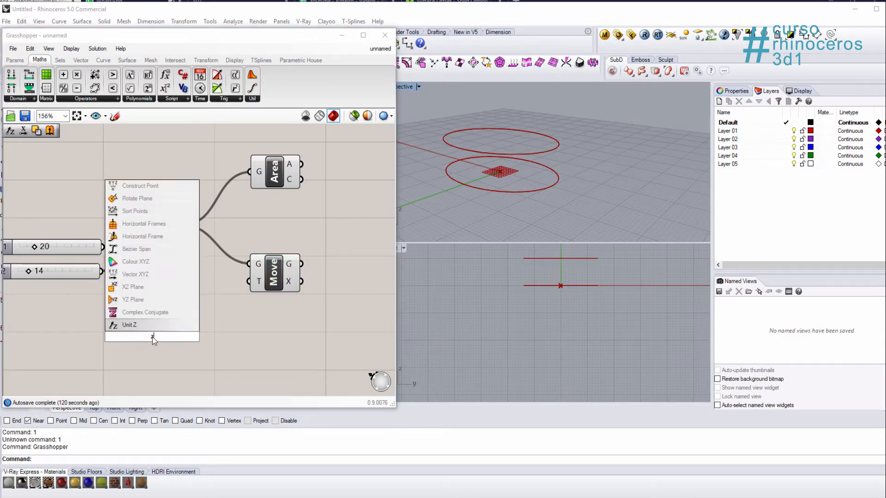
pyautogui.click(131, 326)
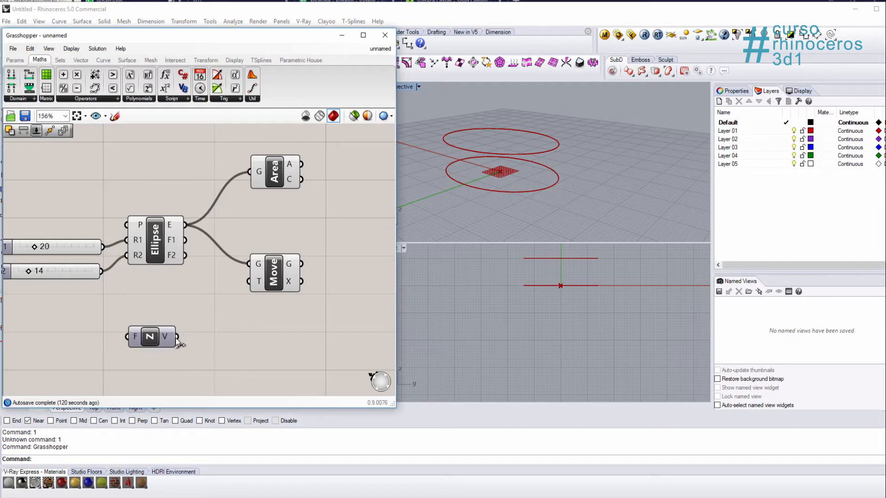
pyautogui.moveTo(178, 341); pyautogui.dragTo(259, 282)
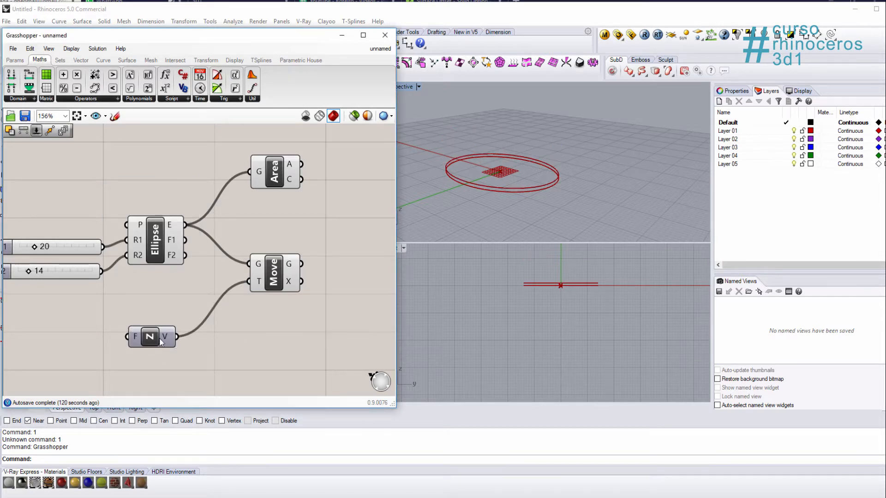
pyautogui.moveTo(157, 336); pyautogui.dragTo(184, 323)
pyautogui.click(230, 318)
pyautogui.click(178, 320)
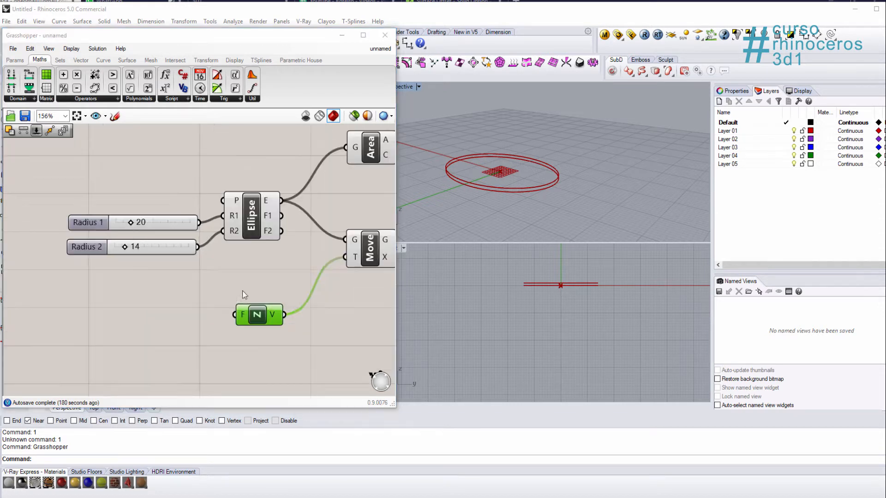
# Add a Series component below the Radius 2 slider, beside the Unit Z vector.
pyautogui.moveTo(242, 299); pyautogui.dragTo(281, 272, button='right')
pyautogui.click(278, 301)
pyautogui.click(293, 294)
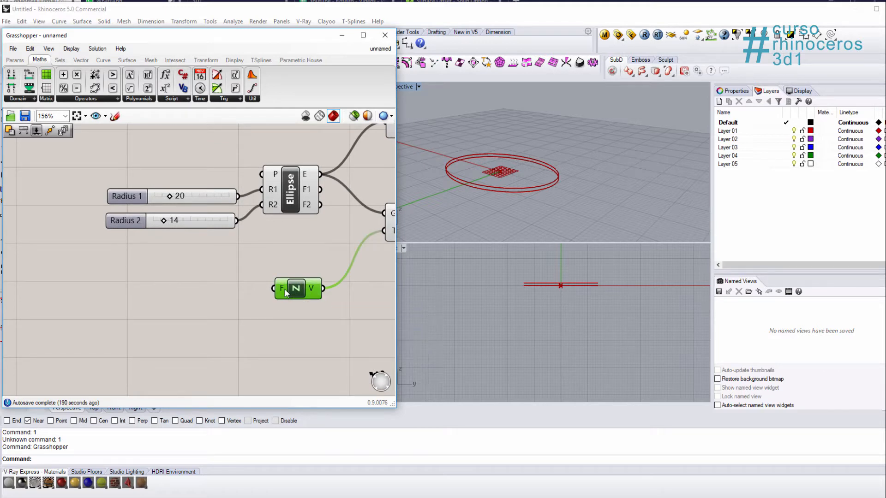
pyautogui.moveTo(305, 287); pyautogui.dragTo(262, 291, button='right')
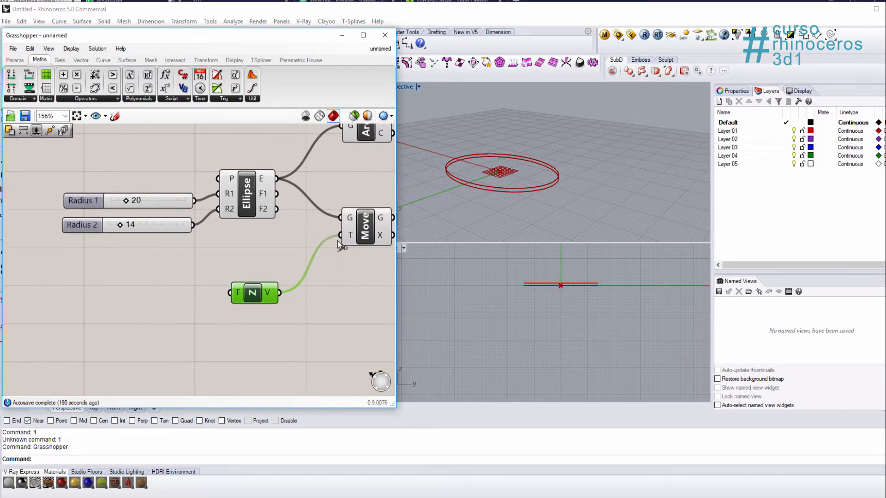
pyautogui.moveTo(351, 250); pyautogui.dragTo(288, 293, button='right')
pyautogui.moveTo(83, 344); pyautogui.dragTo(148, 310, button='right')
pyautogui.click(148, 310)
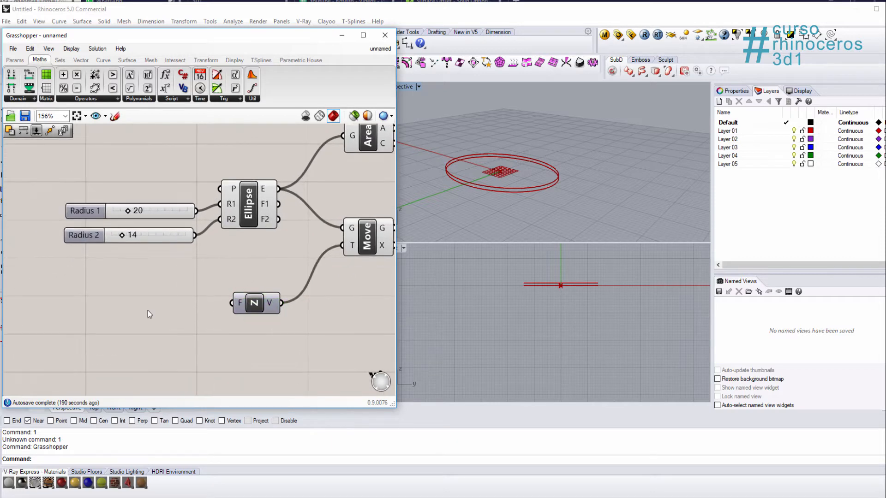
pyautogui.doubleClick(147, 310)
pyautogui.write('serie')
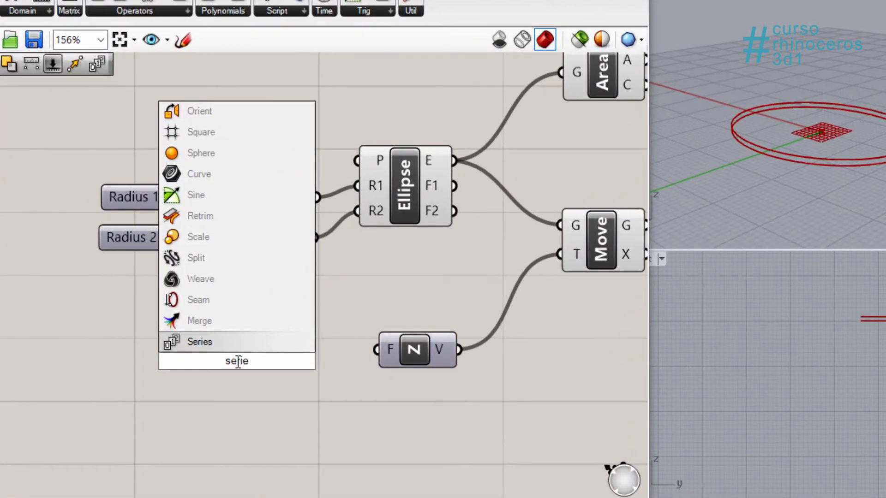
pyautogui.click(211, 342)
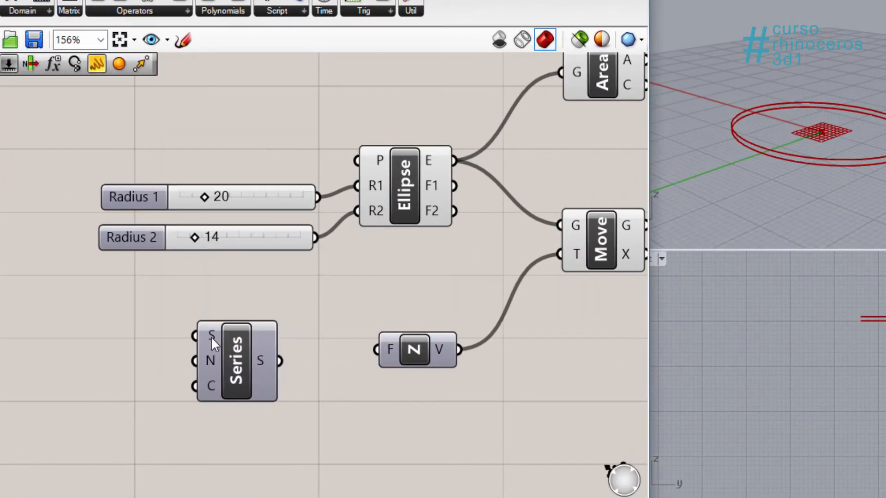
# Inspect the Series component's inputs and output list, and reposition it closer to the Unit Z vector.
pyautogui.moveTo(212, 337)
pyautogui.moveTo(212, 361)
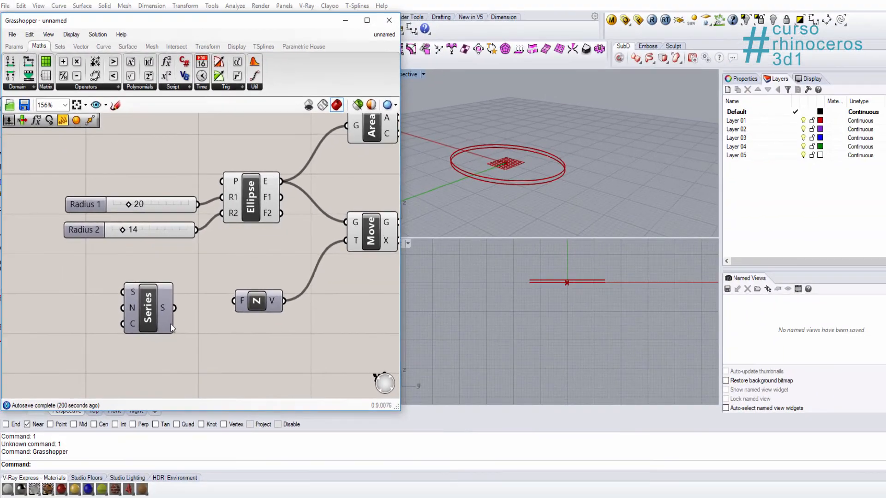
pyautogui.moveTo(273, 393)
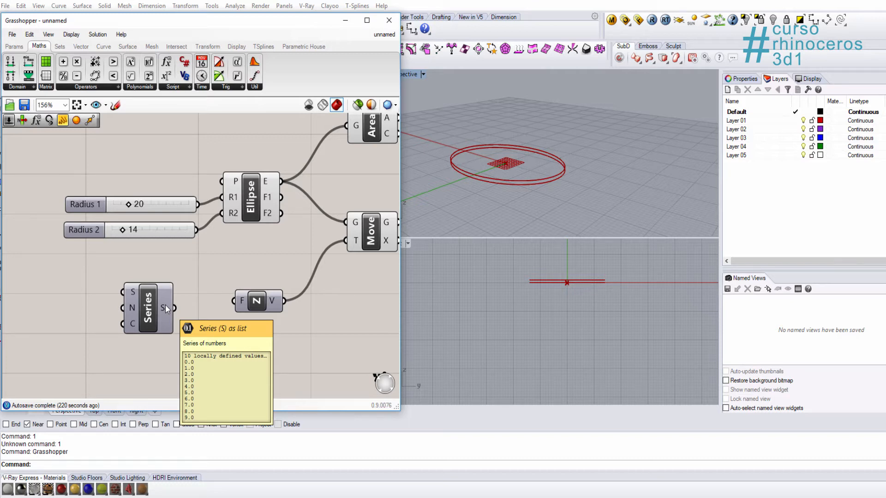
pyautogui.moveTo(170, 291); pyautogui.dragTo(187, 284, button='right')
pyautogui.click(183, 305)
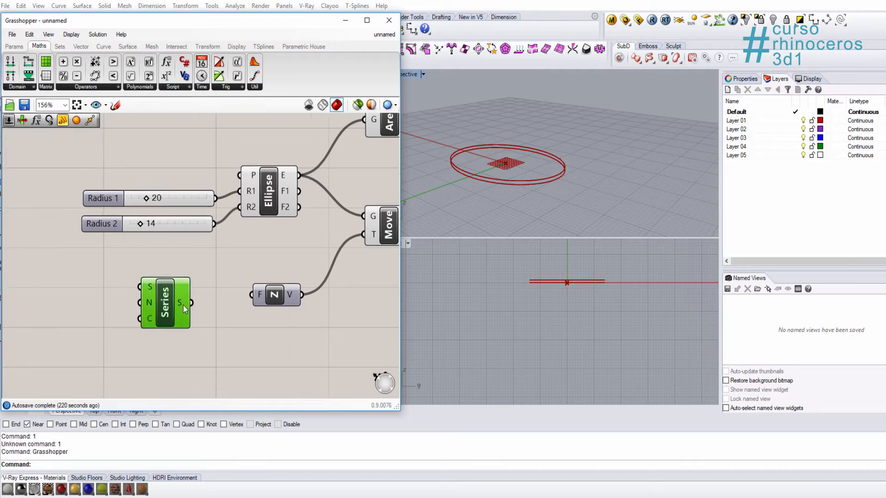
pyautogui.moveTo(184, 306); pyautogui.dragTo(204, 308)
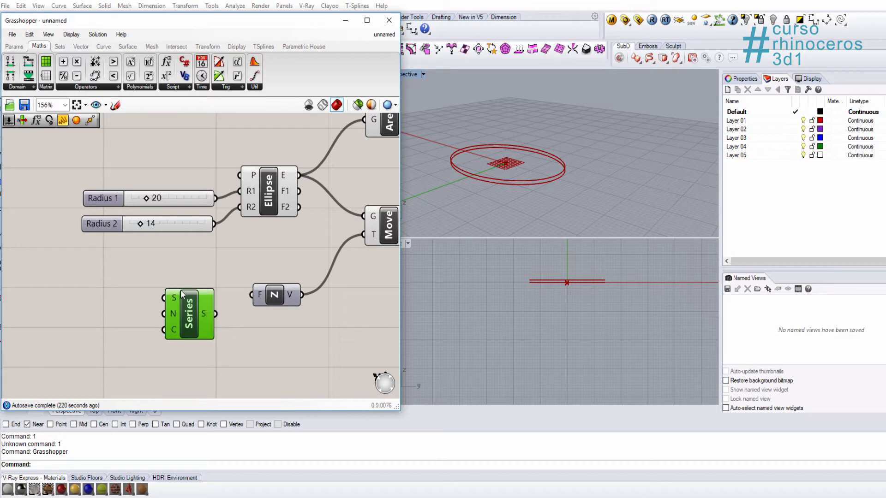
# Add a number slider with value 0 and connect it to the Series component's S input.
pyautogui.moveTo(90, 301); pyautogui.dragTo(132, 281, button='right')
pyautogui.doubleClick(131, 277)
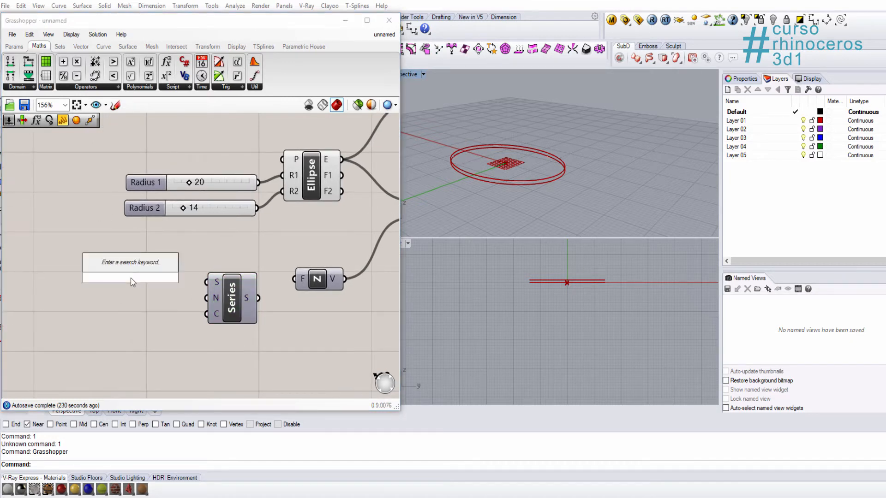
pyautogui.write('0')
pyautogui.press('Return')
pyautogui.moveTo(192, 278); pyautogui.dragTo(138, 283)
# Add a number slider with value 2.5, align it under the Start slider, and connect it to the Series component's N input.
pyautogui.doubleClick(76, 302)
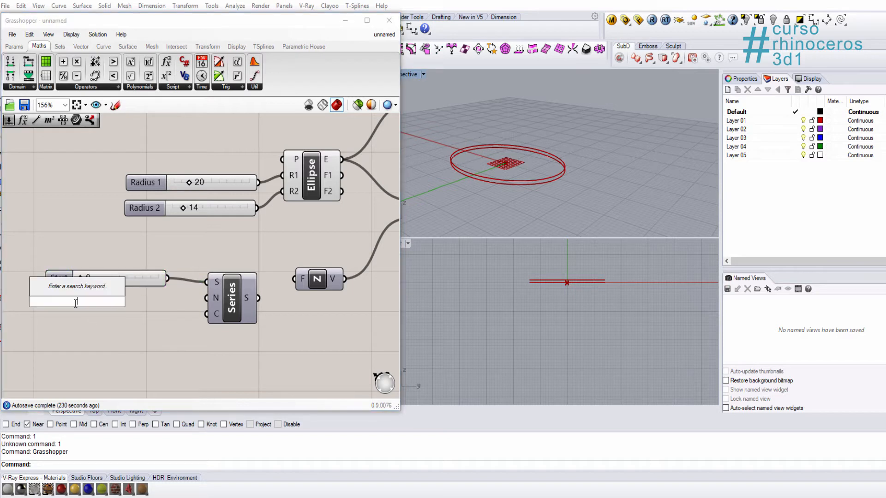
pyautogui.write('25')
pyautogui.press('Return')
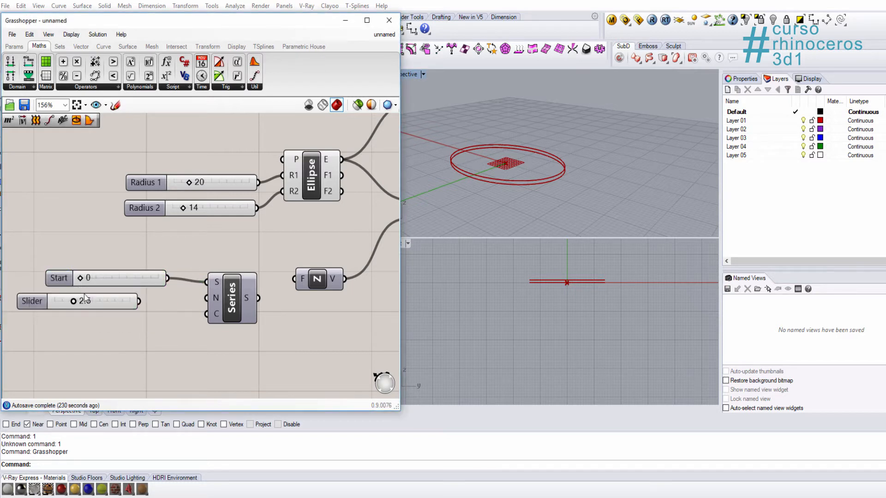
pyautogui.moveTo(109, 300); pyautogui.dragTo(207, 298)
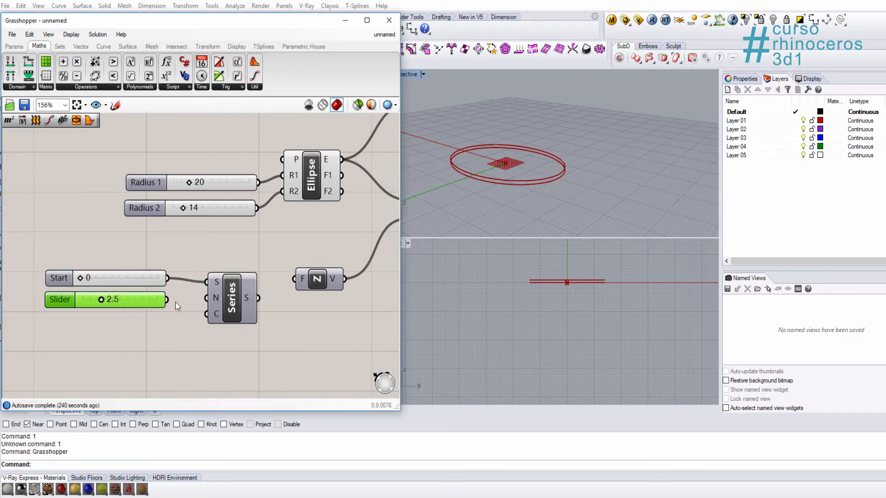
# Add a number slider with value 50, align it under the Step slider, and connect it to the Series component's C input.
pyautogui.doubleClick(92, 333)
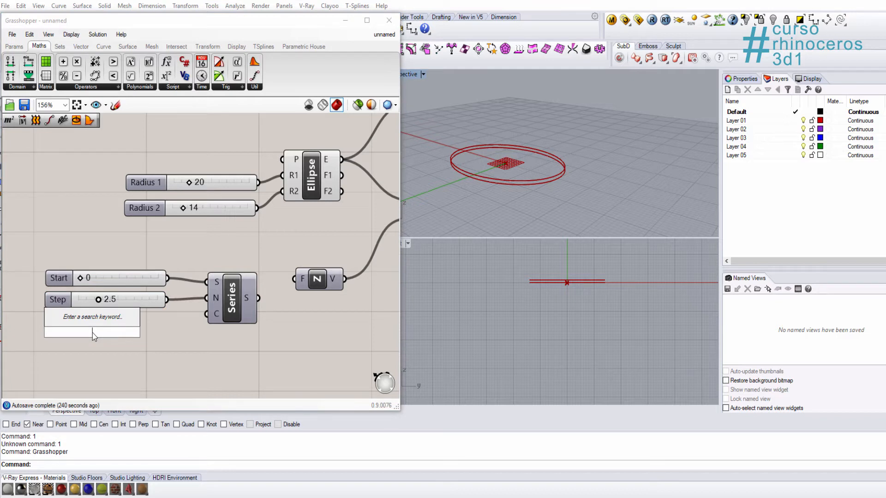
pyautogui.write('50')
pyautogui.press('Return')
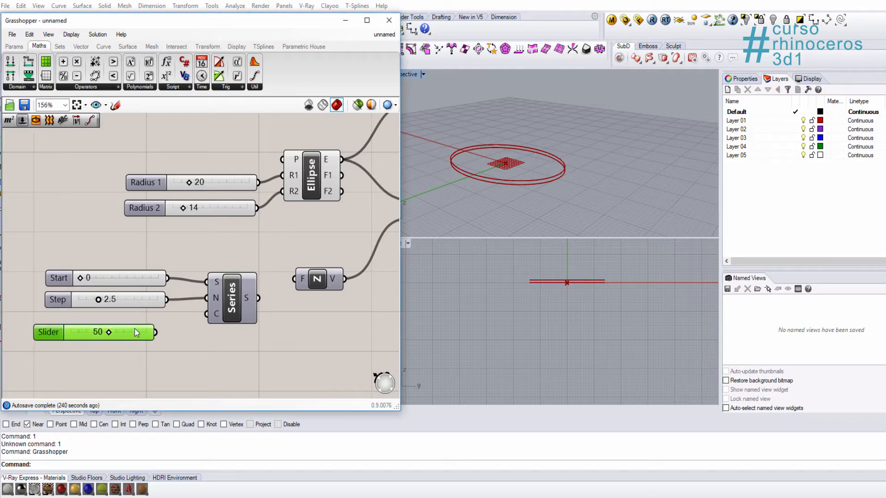
pyautogui.moveTo(136, 332); pyautogui.dragTo(149, 323)
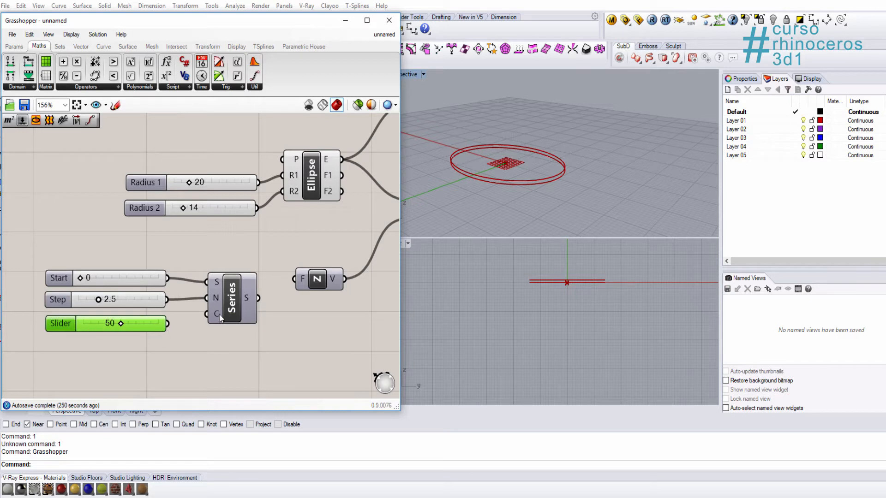
pyautogui.moveTo(206, 314); pyautogui.dragTo(169, 323)
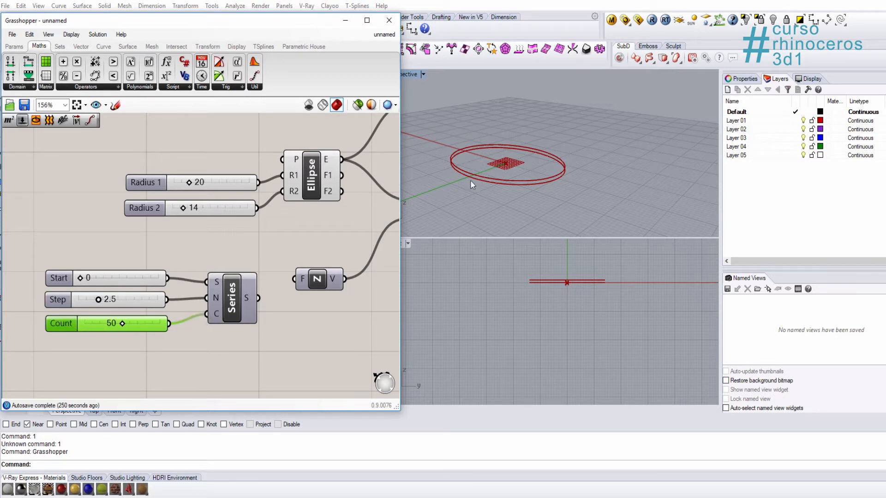
# Connect the Series component's S output to the Unit Z vector's F input and check the stacked ellipses in the perspective viewport.
pyautogui.click(268, 293)
pyautogui.moveTo(293, 302); pyautogui.dragTo(203, 324, button='right')
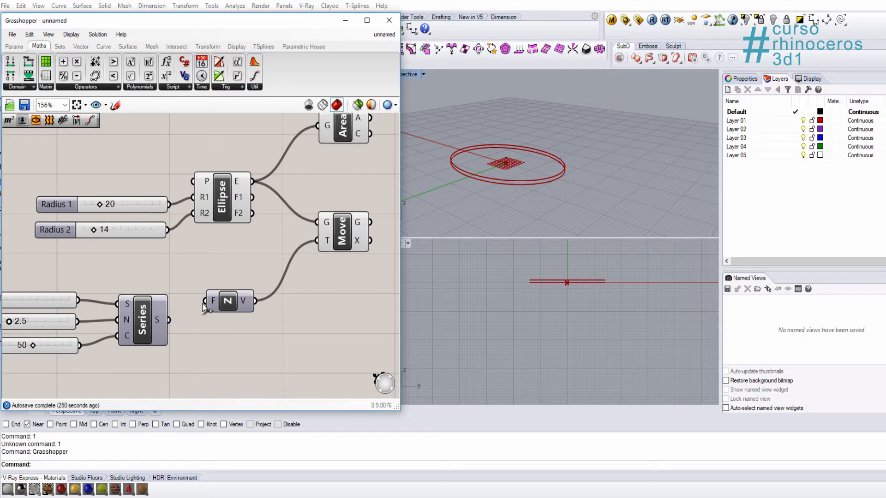
pyautogui.moveTo(485, 171); pyautogui.dragTo(492, 181, button='right')
pyautogui.moveTo(500, 179); pyautogui.dragTo(492, 192, button='right')
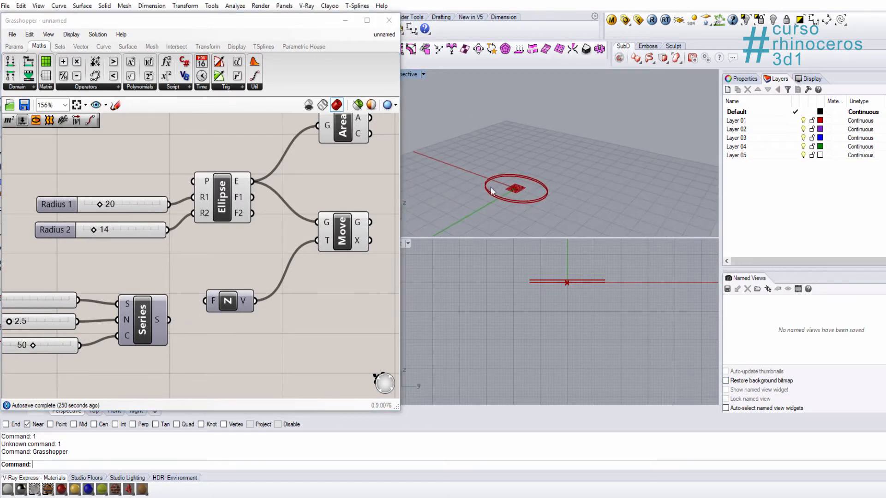
pyautogui.moveTo(169, 320); pyautogui.dragTo(205, 302)
pyautogui.moveTo(489, 206); pyautogui.dragTo(549, 141, button='right')
pyautogui.scroll(8, 555, 200)
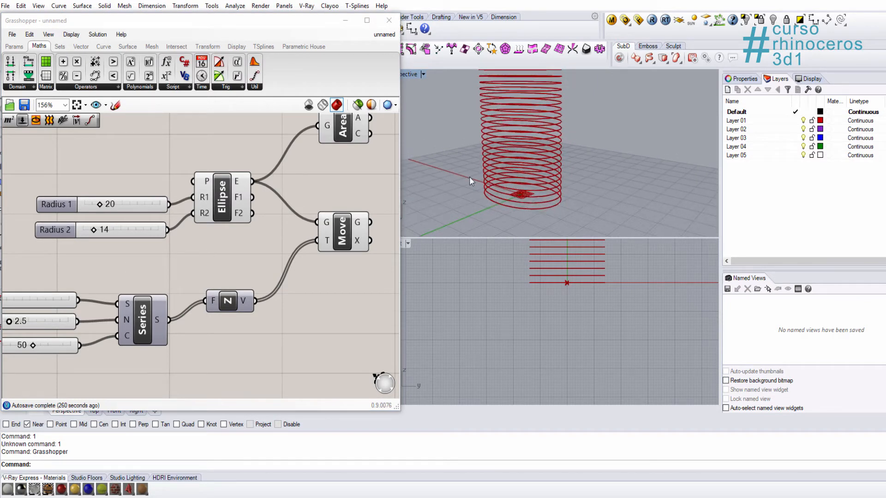
pyautogui.moveTo(559, 184); pyautogui.dragTo(568, 169, button='right')
# Set the Step slider to 2.1 and the Count slider to 68, keep Start at 0, and check the ellipse stack in the perspective viewport.
pyautogui.moveTo(78, 310); pyautogui.dragTo(159, 289, button='right')
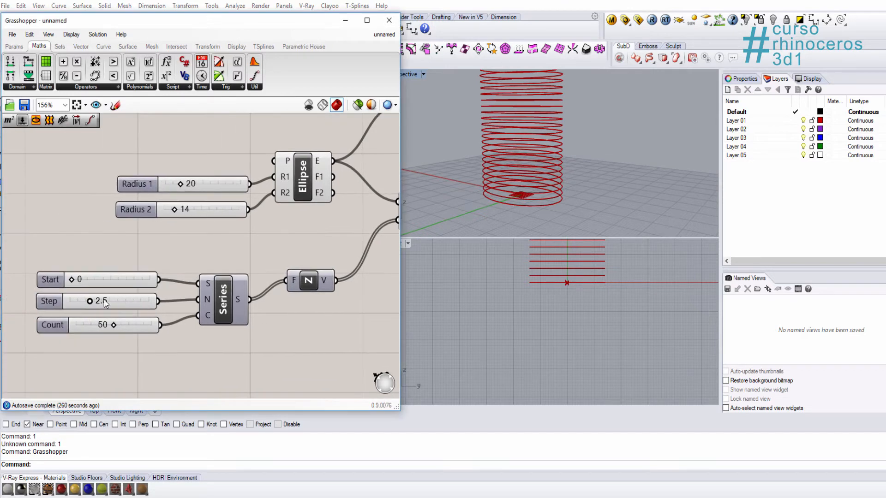
pyautogui.moveTo(90, 300); pyautogui.dragTo(121, 322)
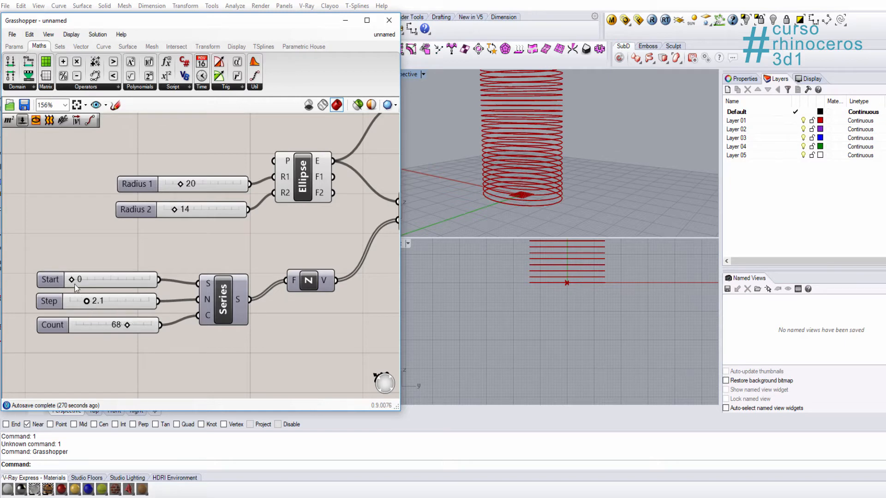
pyautogui.moveTo(72, 280)
pyautogui.mouseDown()
pyautogui.moveTo(105, 288)
pyautogui.moveTo(72, 290)
pyautogui.mouseUp()
pyautogui.scroll(-4, 286, 286)
pyautogui.scroll(-4, 495, 148)
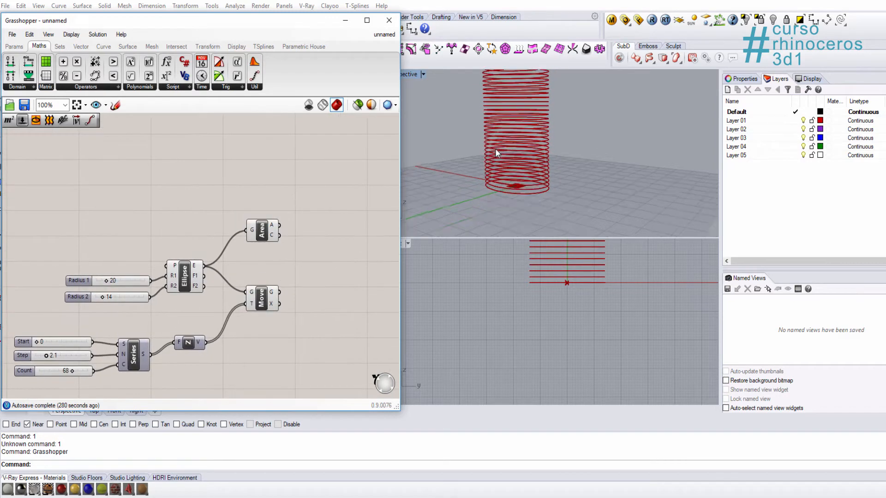
pyautogui.moveTo(513, 145); pyautogui.dragTo(553, 151, button='right')
pyautogui.scroll(5, 532, 203)
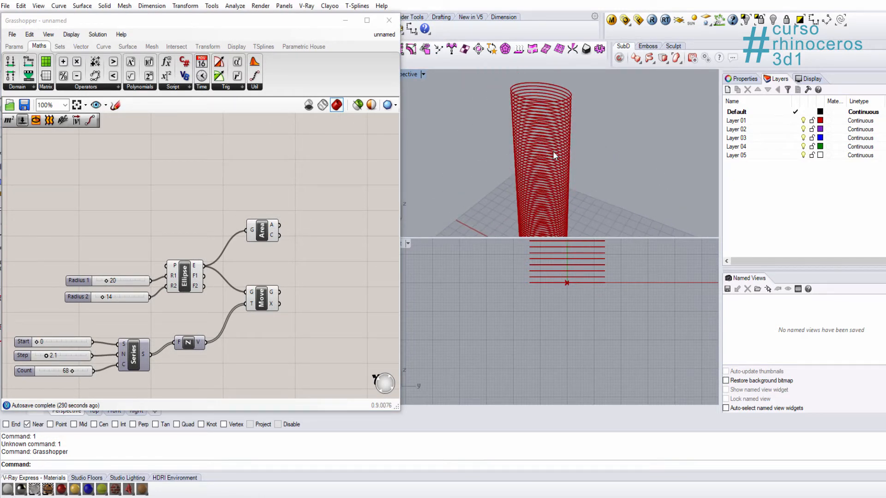
pyautogui.moveTo(500, 165); pyautogui.dragTo(514, 156, button='right')
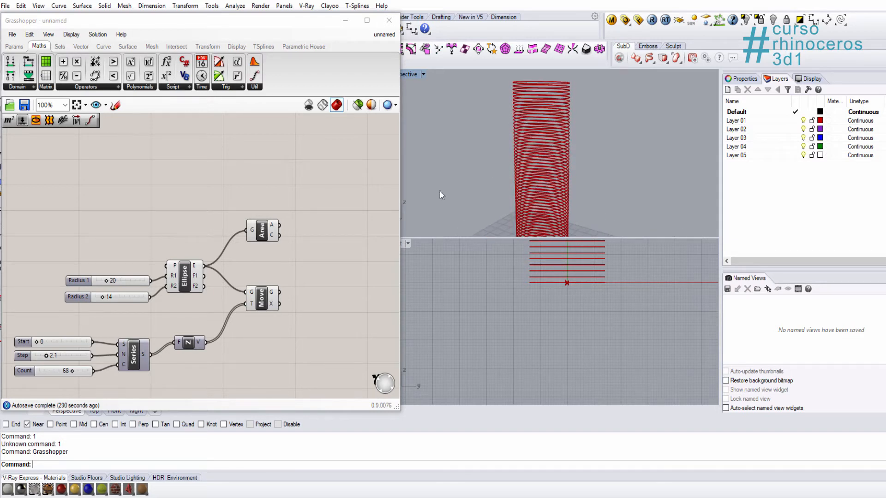
# Reposition the Area component closer to the Move component and view the ellipse stack in perspective.
pyautogui.moveTo(306, 288); pyautogui.dragTo(265, 240, button='right')
pyautogui.scroll(2, 219, 199)
pyautogui.moveTo(229, 186); pyautogui.dragTo(226, 218)
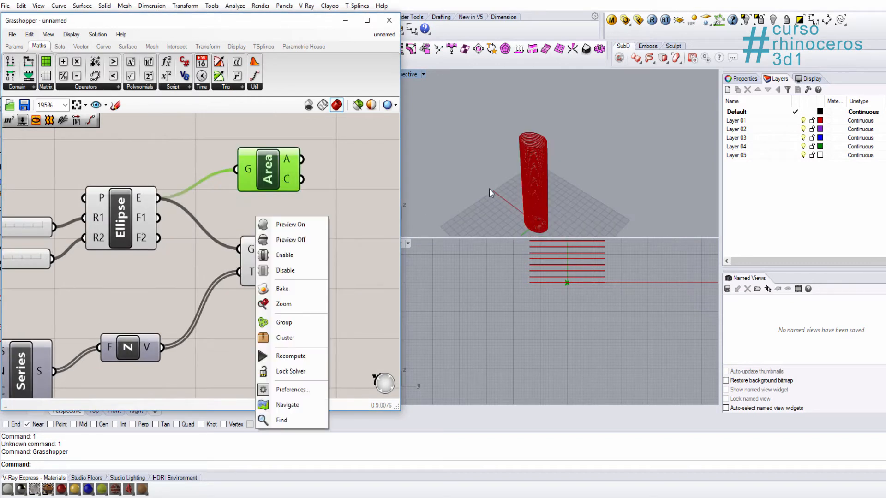
pyautogui.press('Escape')
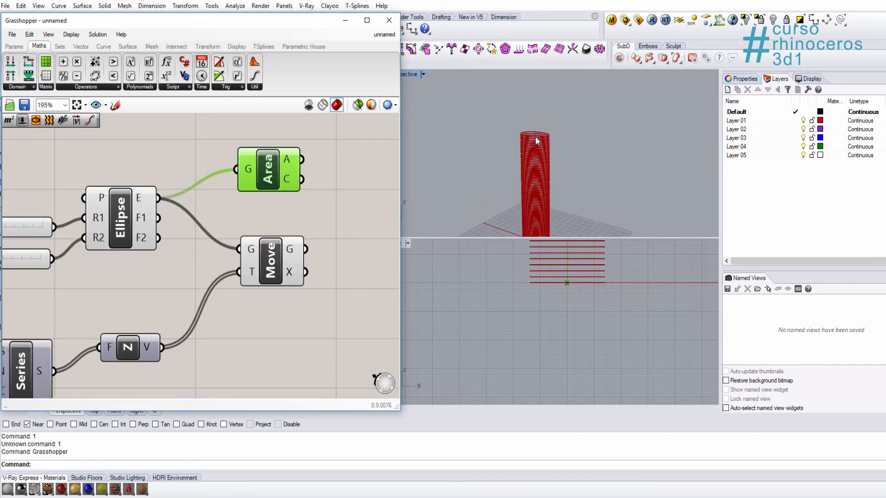
pyautogui.keyDown('shift'); pyautogui.moveTo(520, 149); pyautogui.dragTo(530, 167, button='right'); pyautogui.keyUp('shift')
# Add a Line SDL component beside the Area component and connect the area's C output to its S input.
pyautogui.moveTo(341, 211); pyautogui.dragTo(276, 247, button='right')
pyautogui.doubleClick(298, 238)
pyautogui.write('line')
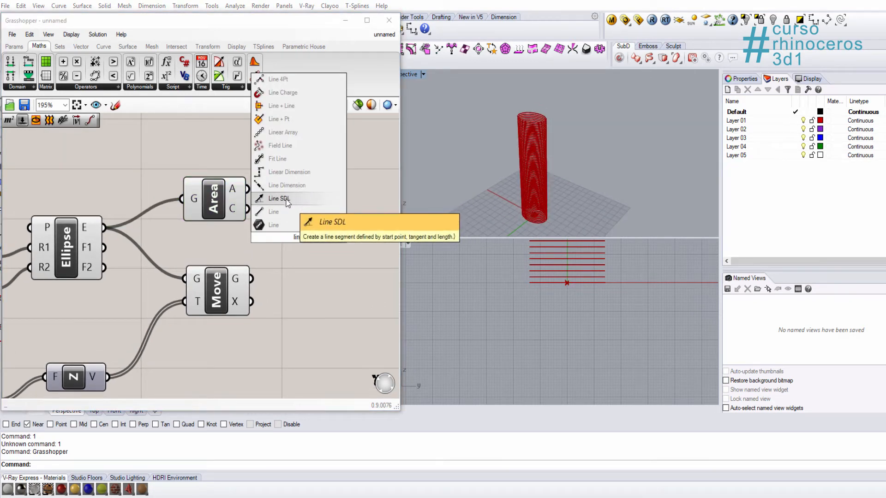
pyautogui.click(287, 203)
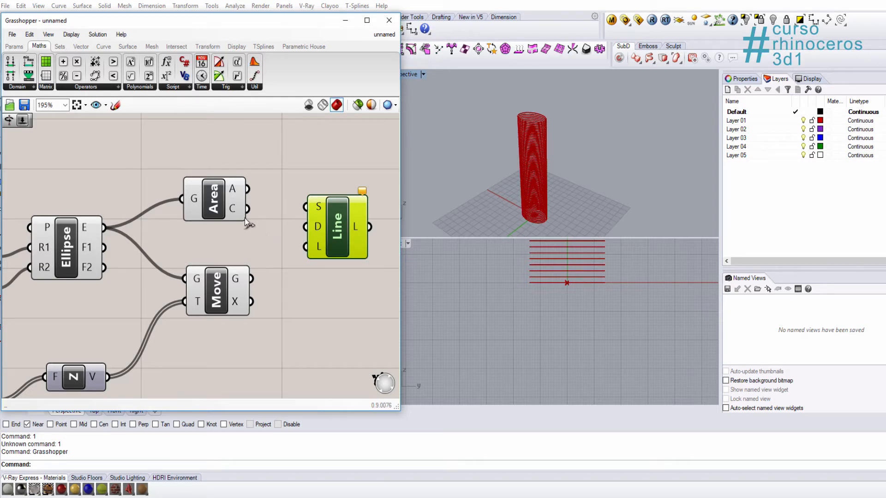
pyautogui.moveTo(249, 209); pyautogui.dragTo(300, 209)
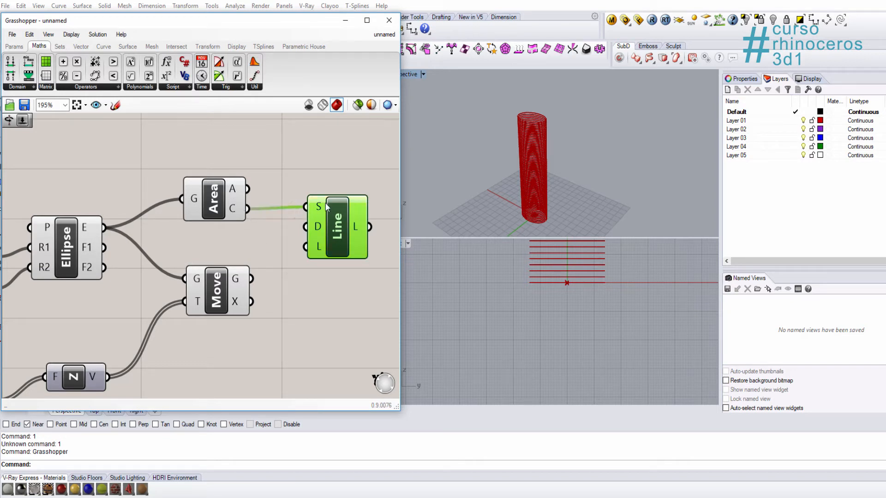
# Connect the Unit Z vector's V output to the Line component's D input and move the Line component up, farther from the Area component.
pyautogui.click(159, 342)
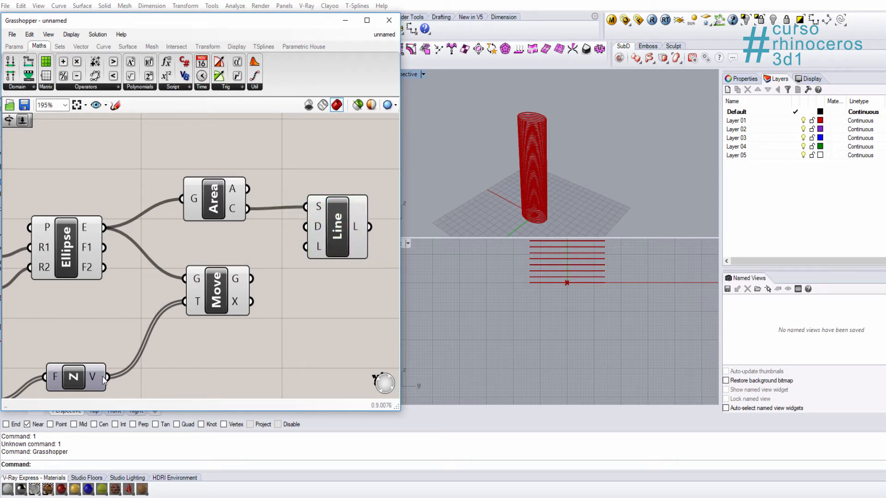
pyautogui.moveTo(107, 377); pyautogui.dragTo(305, 226)
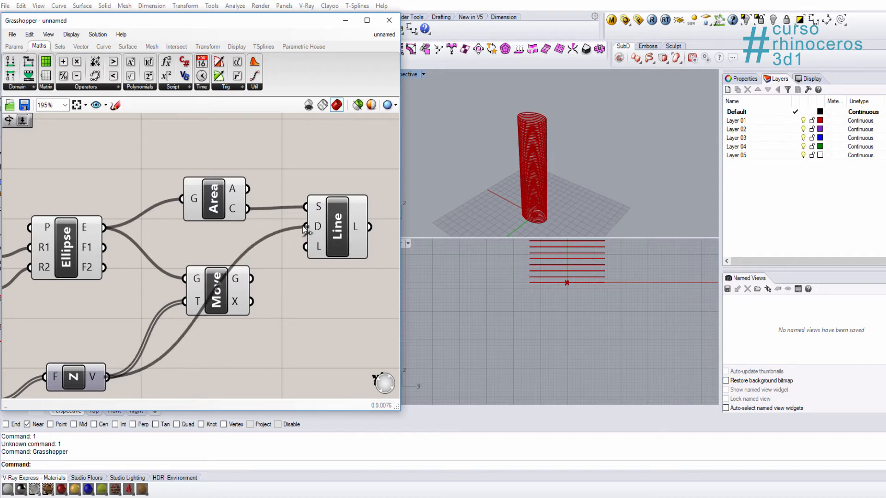
pyautogui.moveTo(569, 188); pyautogui.dragTo(571, 177, button='right')
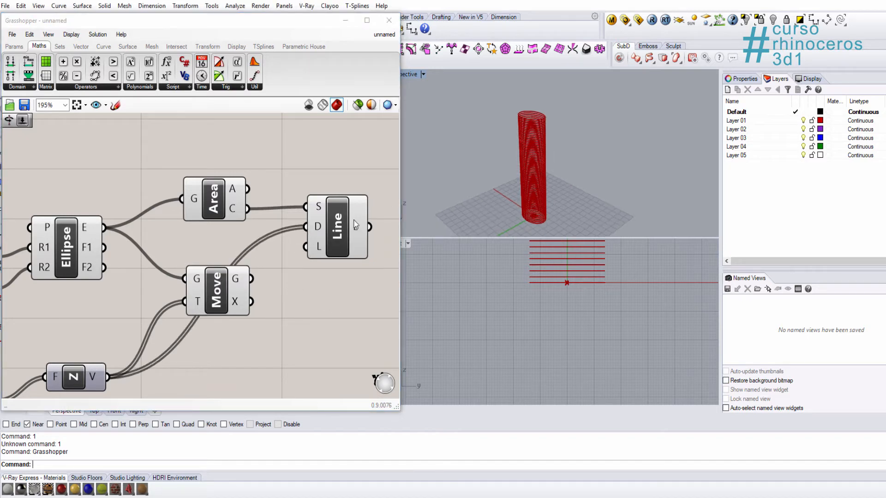
pyautogui.scroll(-3, 355, 225)
pyautogui.click(309, 198)
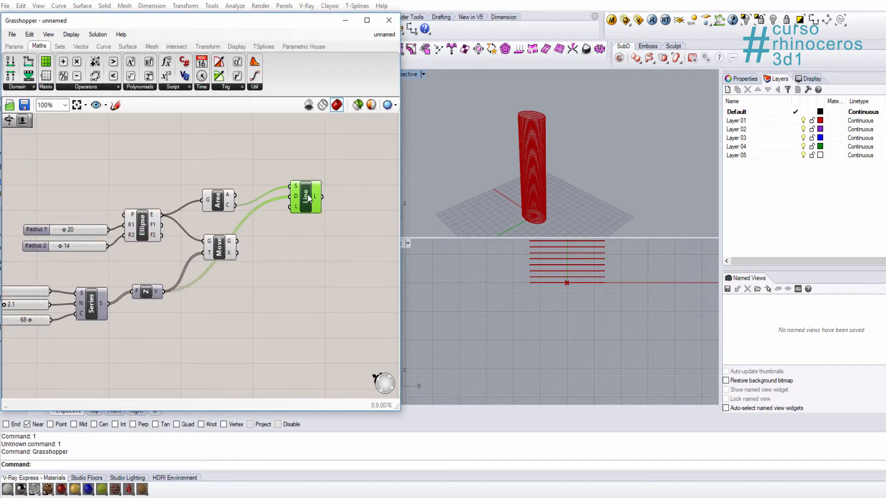
# Add a number slider set to 20, connect it to the Line component's L input, and place it above the Area component.
pyautogui.scroll(3, 296, 210)
pyautogui.doubleClick(278, 234)
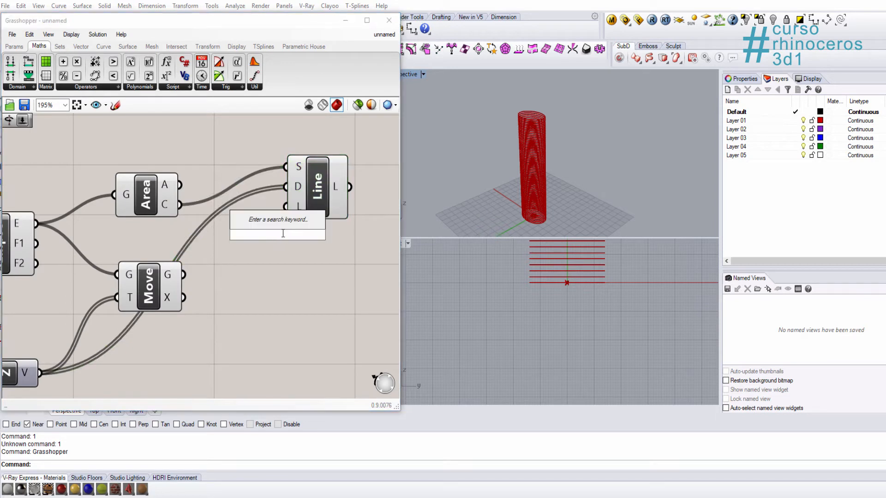
pyautogui.write('20')
pyautogui.click(291, 223)
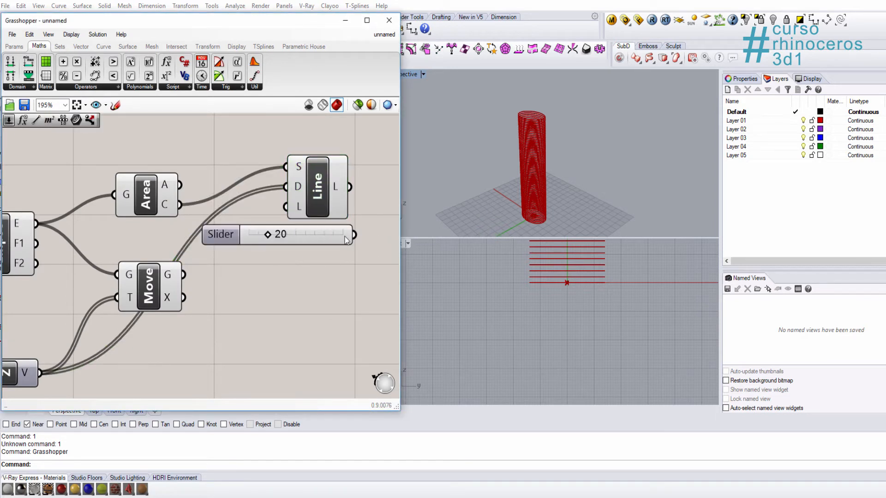
pyautogui.scroll(-3, 300, 241)
pyautogui.moveTo(305, 237); pyautogui.dragTo(327, 272)
pyautogui.scroll(2, 253, 176)
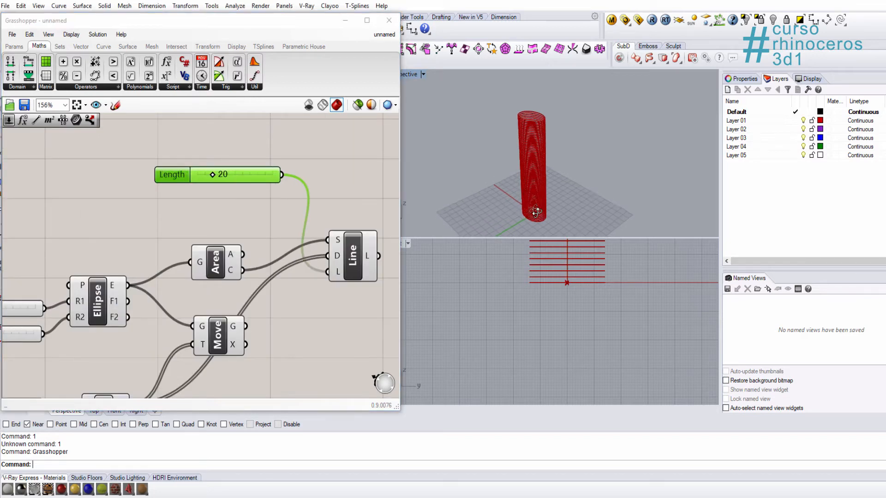
pyautogui.scroll(5, 536, 211)
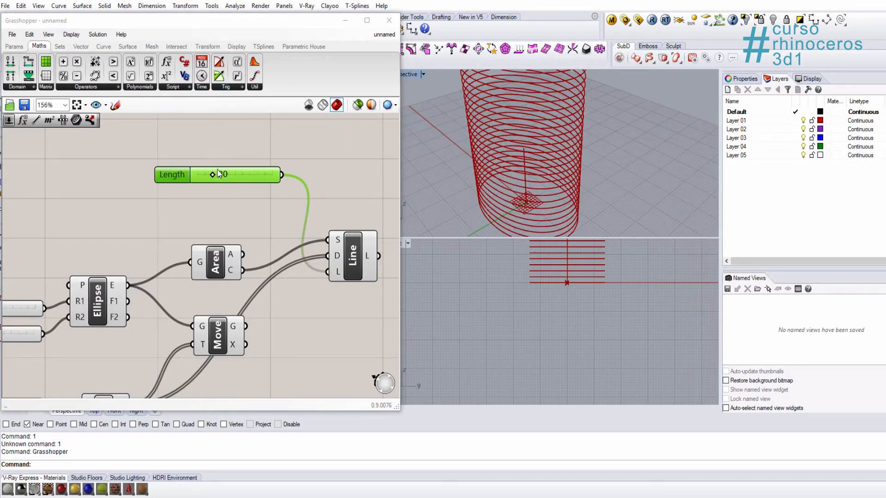
# Set the Length slider to 72 and check the axis line inside the ellipse stack in the perspective viewport.
pyautogui.moveTo(219, 172); pyautogui.dragTo(224, 175)
pyautogui.scroll(-8, 496, 189)
pyautogui.moveTo(500, 186); pyautogui.dragTo(520, 179, button='right')
pyautogui.scroll(6, 519, 178)
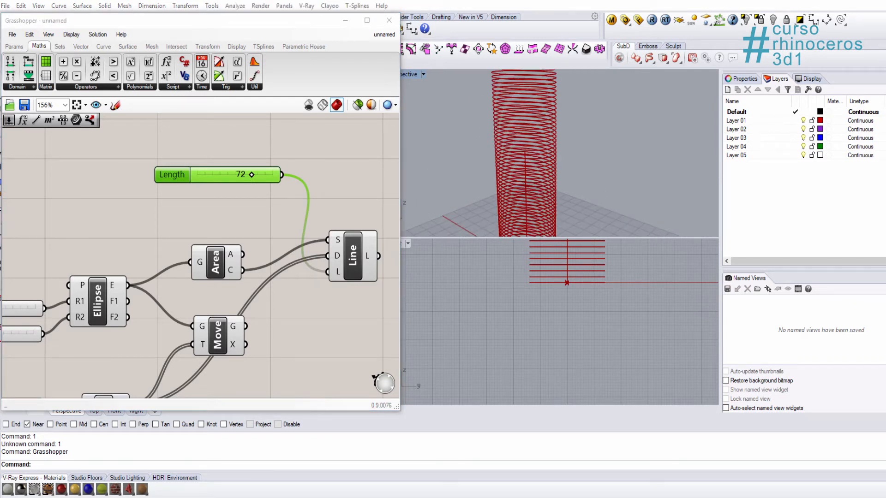
# Add a Rotate Axis component beyond the Line component and connect the line's L output to its X (axis) input.
pyautogui.moveTo(347, 332); pyautogui.dragTo(223, 317, button='right')
pyautogui.click(311, 265)
pyautogui.doubleClick(310, 264)
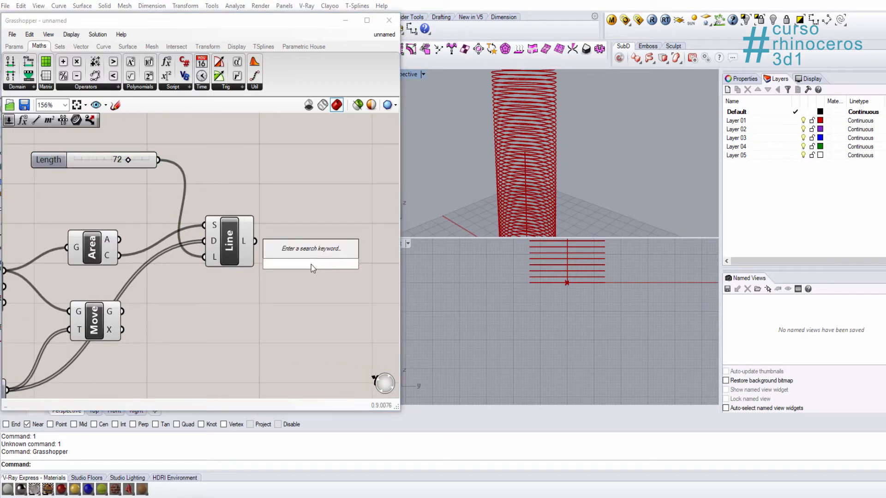
pyautogui.write('rota')
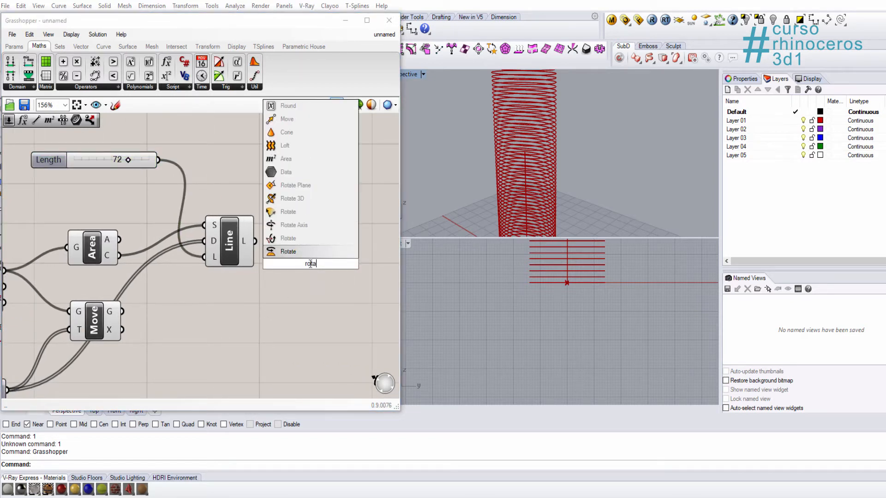
pyautogui.click(294, 225)
pyautogui.moveTo(304, 256); pyautogui.dragTo(342, 244)
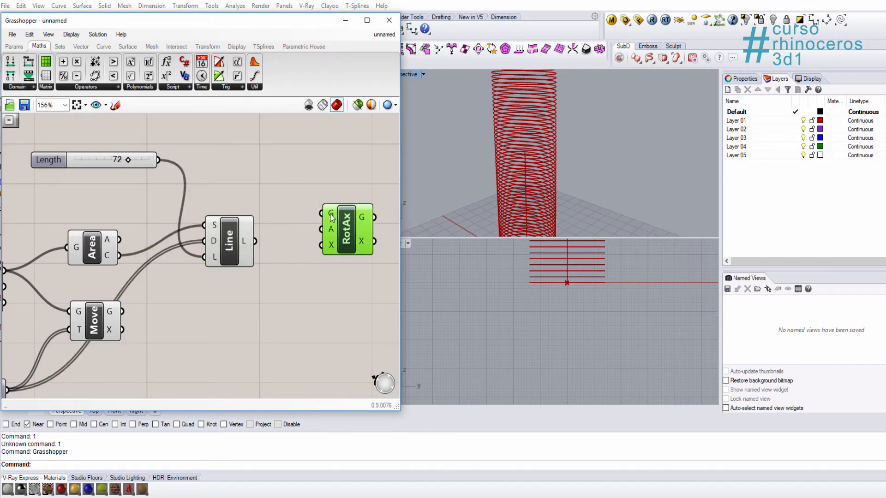
pyautogui.moveTo(332, 230)
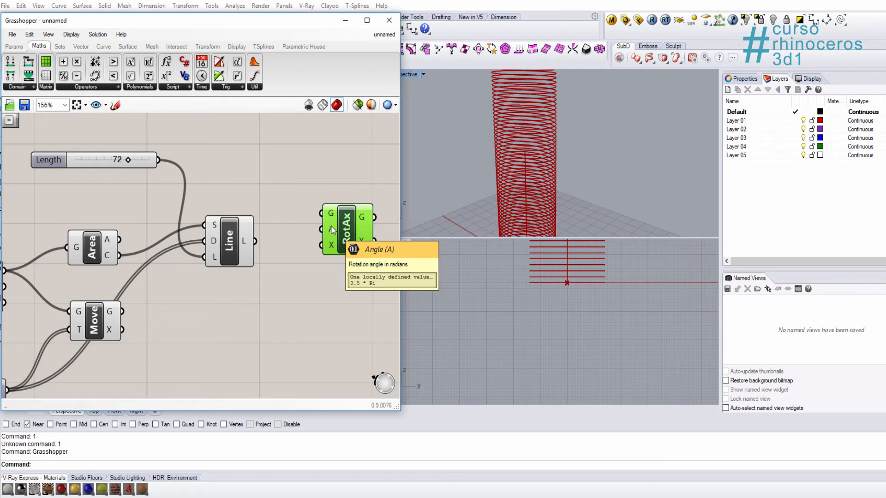
pyautogui.moveTo(336, 247)
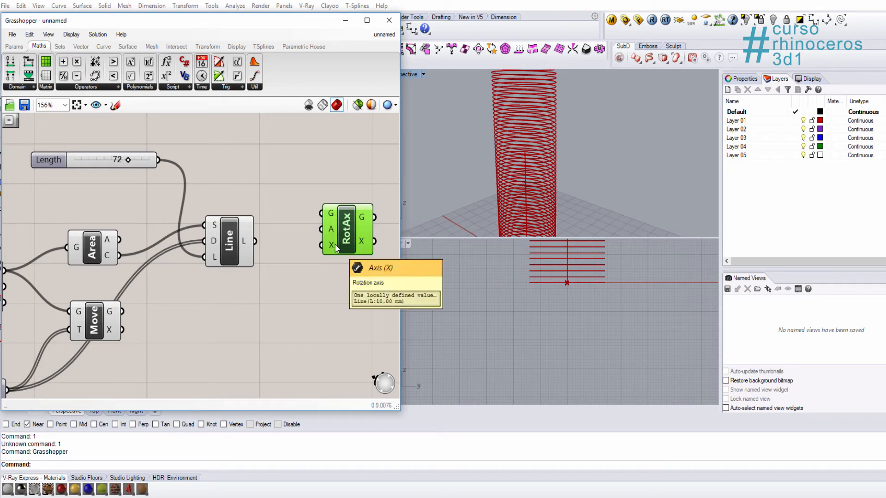
pyautogui.moveTo(255, 241); pyautogui.dragTo(362, 217)
# Add a Subtraction component to the canvas, below and beyond the Move component.
pyautogui.scroll(-2, 307, 298)
pyautogui.moveTo(306, 298); pyautogui.dragTo(308, 247, button='right')
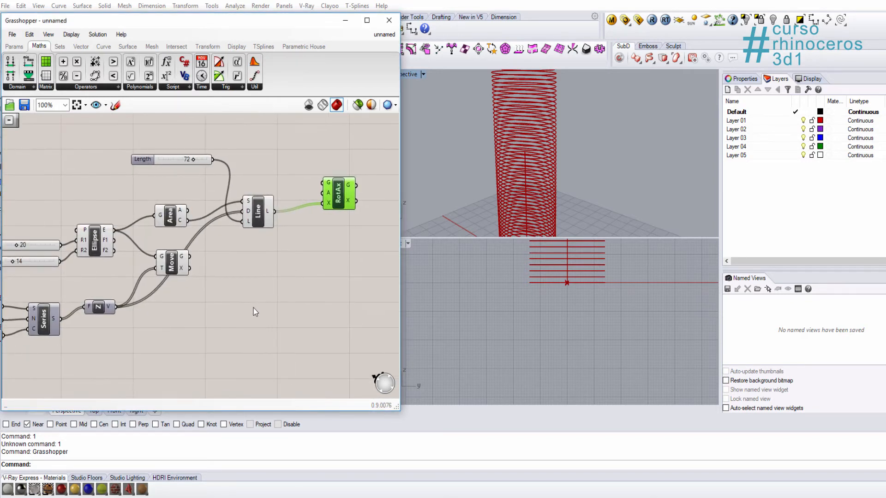
pyautogui.doubleClick(256, 304)
pyautogui.write('sub')
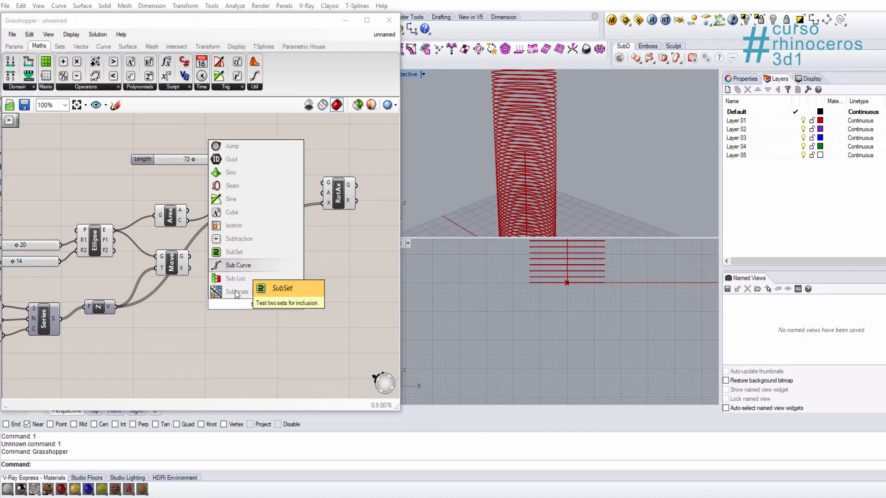
pyautogui.click(248, 240)
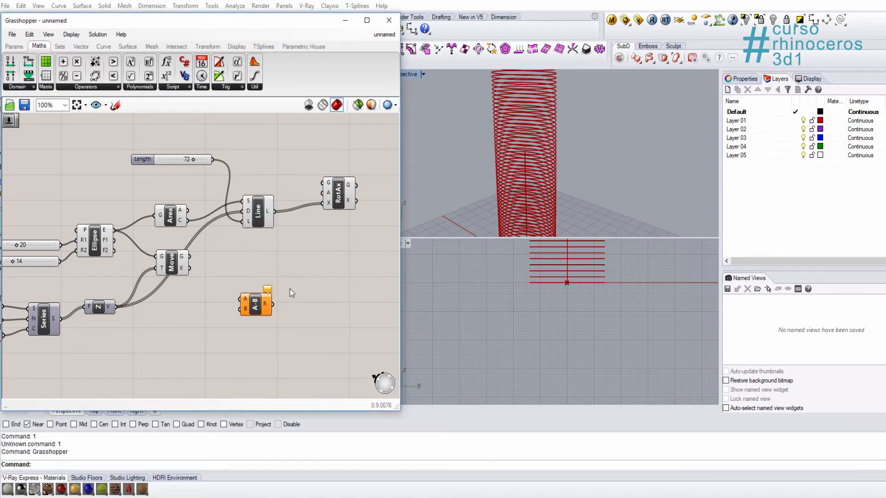
# Add a number slider set to 1 and connect it to the Subtraction component's B input.
pyautogui.scroll(5, 277, 296)
pyautogui.doubleClick(147, 306)
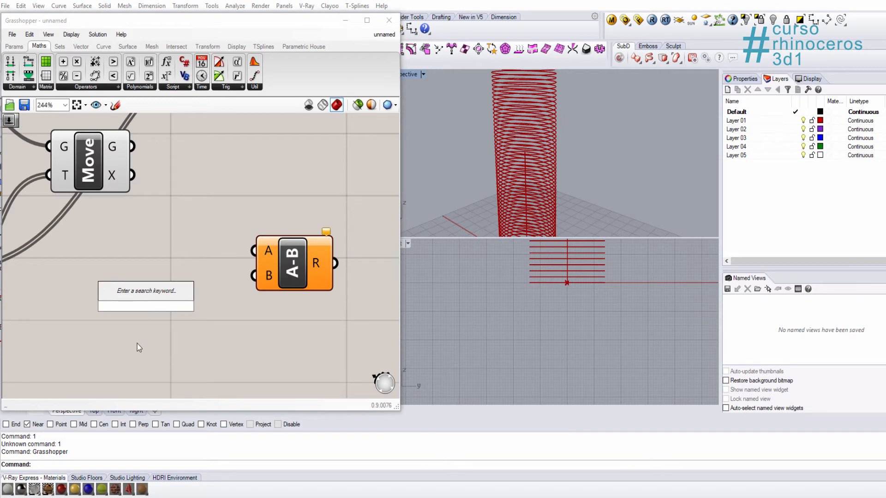
pyautogui.write('1')
pyautogui.press('Return')
pyautogui.moveTo(242, 305); pyautogui.dragTo(255, 292)
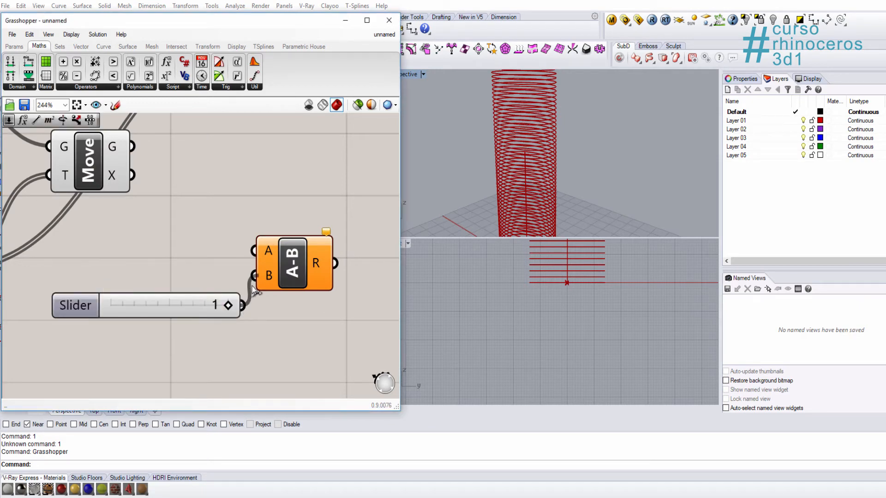
# Connect the Series Count slider to the Subtraction component's A input.
pyautogui.scroll(-5, 283, 281)
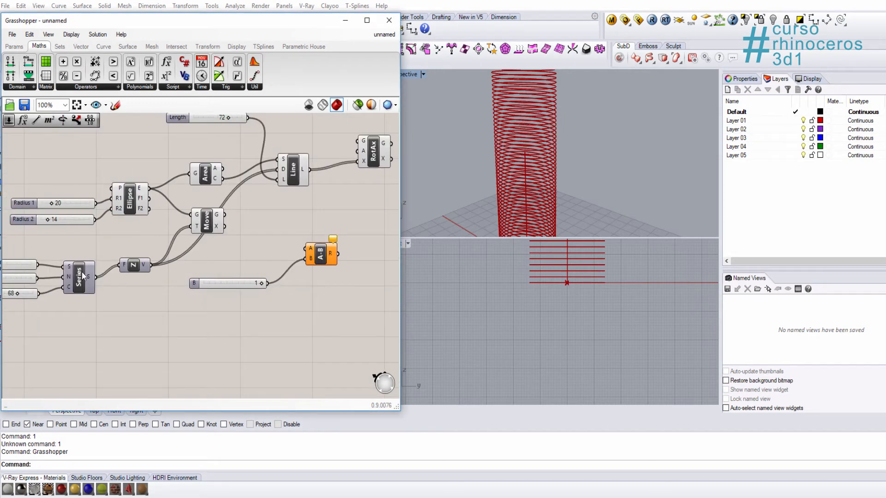
pyautogui.moveTo(91, 325); pyautogui.dragTo(133, 323, button='right')
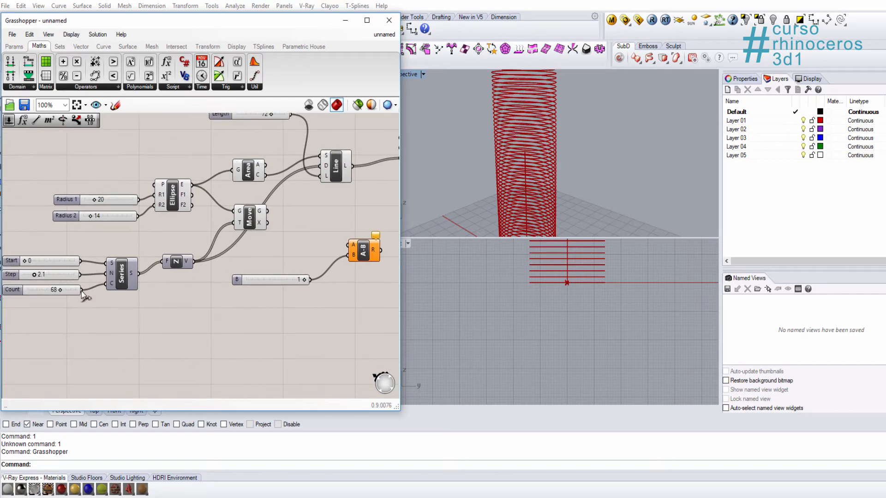
pyautogui.moveTo(81, 290); pyautogui.dragTo(350, 244)
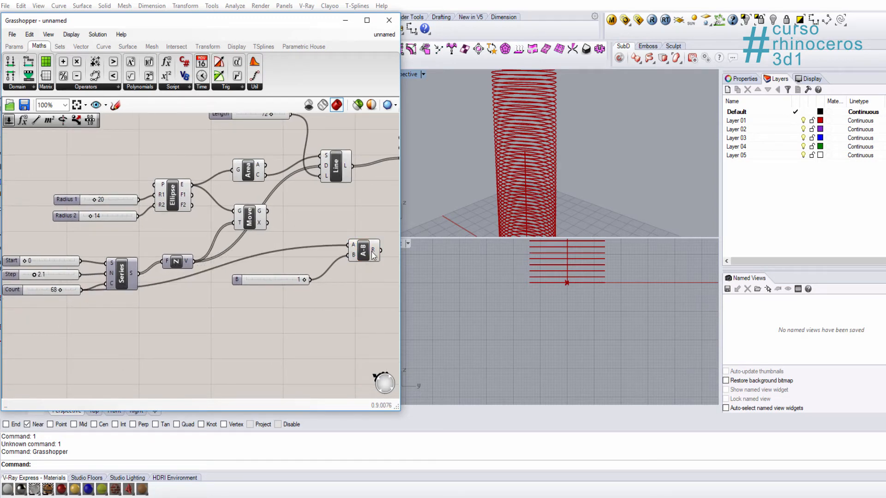
# Examine the Count and subtraction wiring, the lowest ellipses in the perspective view, and the inputs of the Rotate Axis component.
pyautogui.moveTo(373, 254); pyautogui.dragTo(279, 297, button='right')
pyautogui.scroll(1, 201, 299)
pyautogui.moveTo(161, 284); pyautogui.dragTo(328, 208, button='right')
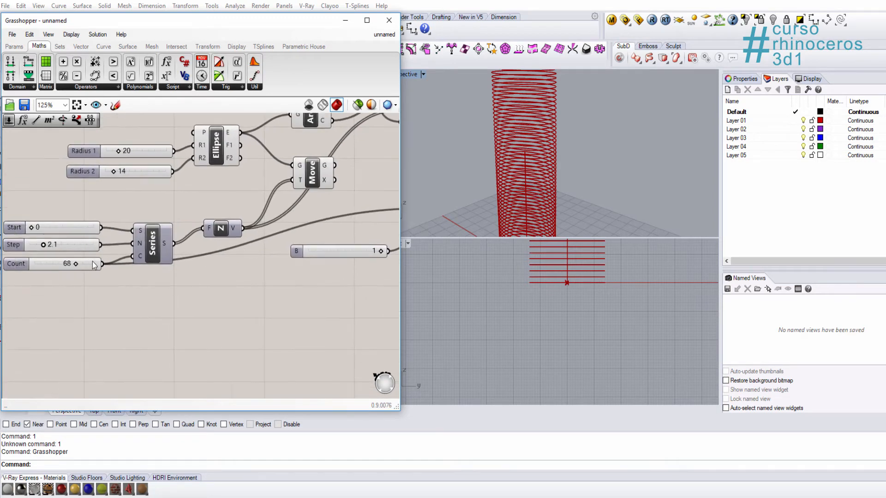
pyautogui.moveTo(301, 248); pyautogui.dragTo(193, 291, button='right')
pyautogui.scroll(-6, 486, 220)
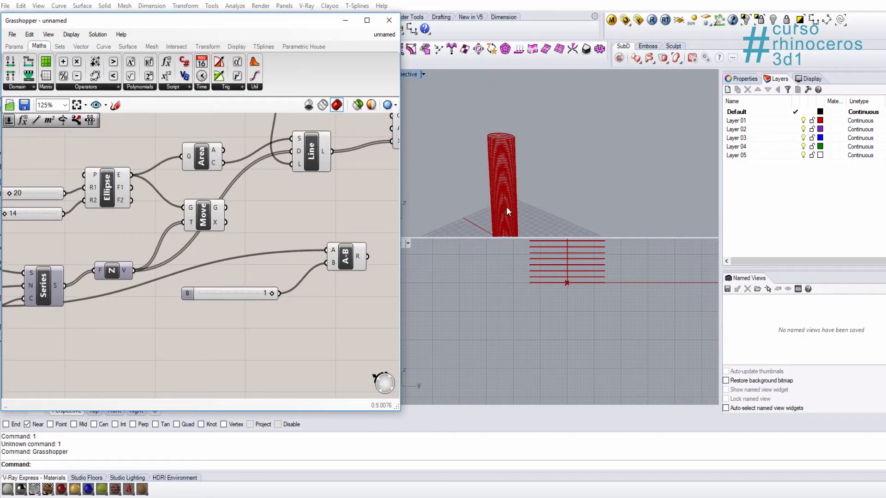
pyautogui.keyDown('shift'); pyautogui.moveTo(506, 206); pyautogui.dragTo(511, 145, button='right'); pyautogui.keyUp('shift')
pyautogui.scroll(6, 510, 172)
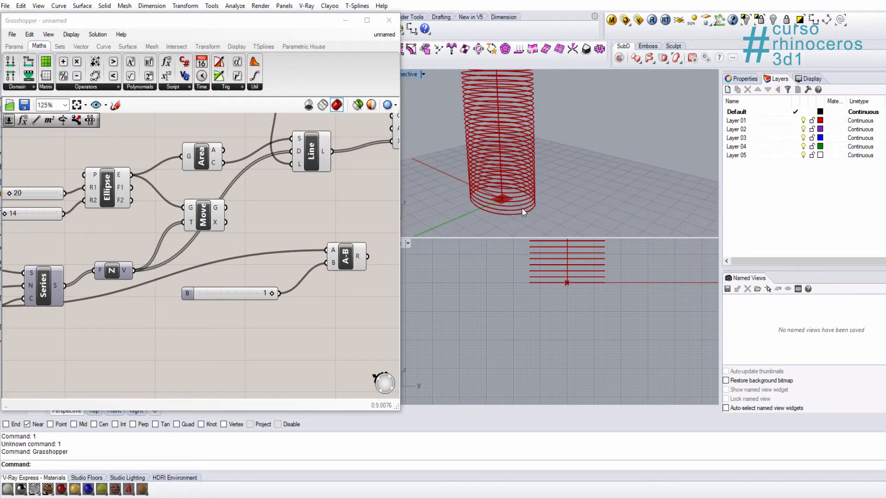
pyautogui.scroll(4, 522, 212)
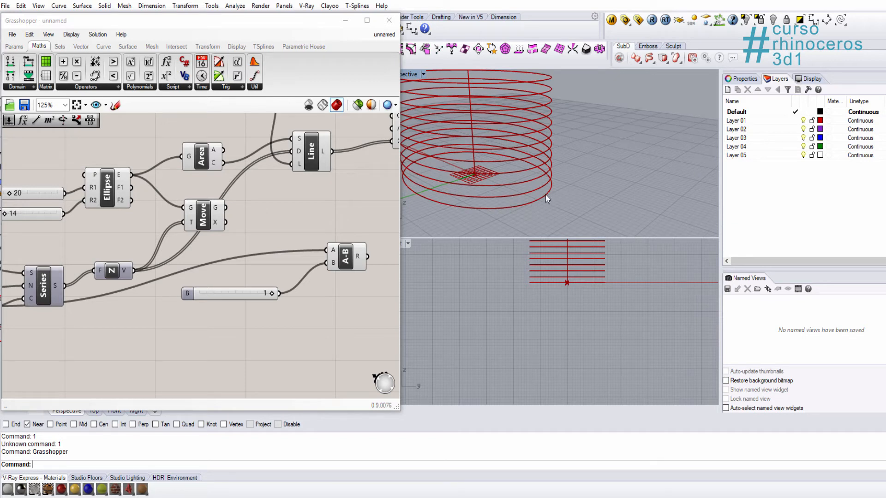
pyautogui.moveTo(336, 262); pyautogui.dragTo(240, 315, button='right')
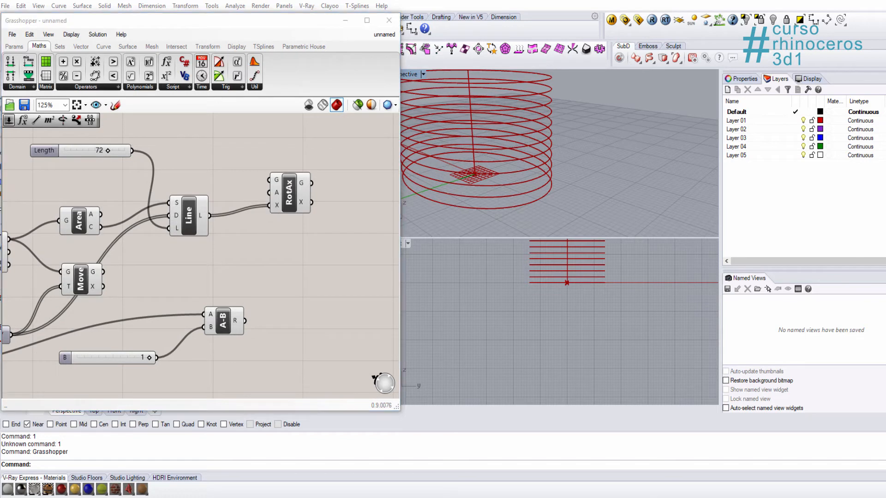
pyautogui.moveTo(236, 300); pyautogui.dragTo(340, 235, button='right')
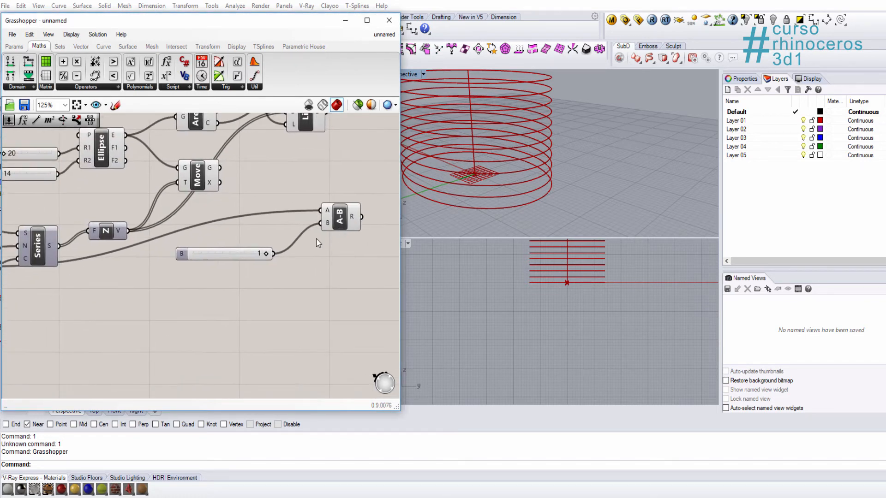
# Shift the Subtraction component and its slider closer to the Series component, and place a Division component beside the subtraction.
pyautogui.moveTo(224, 254); pyautogui.dragTo(132, 311)
pyautogui.moveTo(340, 218); pyautogui.dragTo(220, 270)
pyautogui.doubleClick(299, 239)
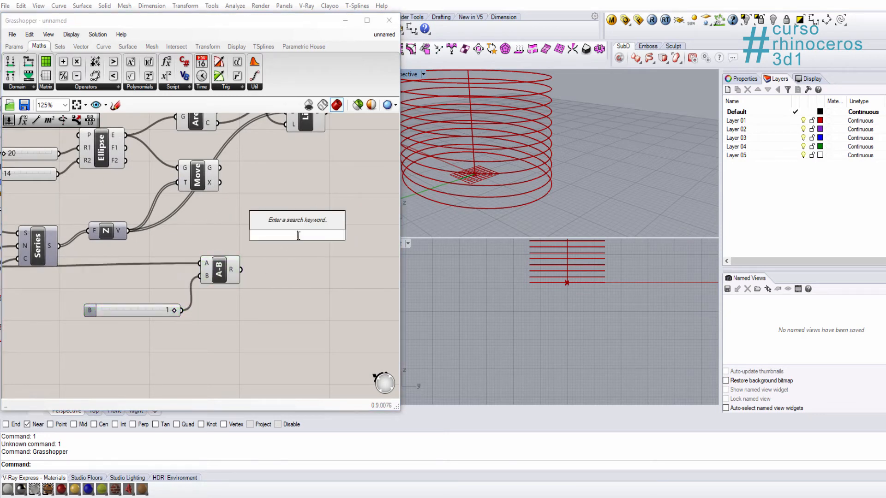
pyautogui.write('div')
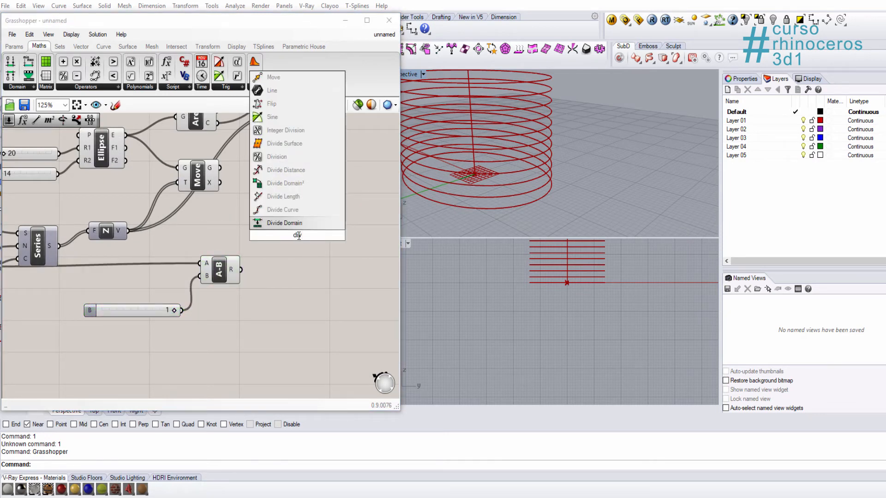
pyautogui.click(276, 157)
pyautogui.moveTo(297, 242); pyautogui.dragTo(296, 265)
# Connect the Subtraction component's R output to the Division component's B input.
pyautogui.click(245, 290)
pyautogui.scroll(3, 264, 278)
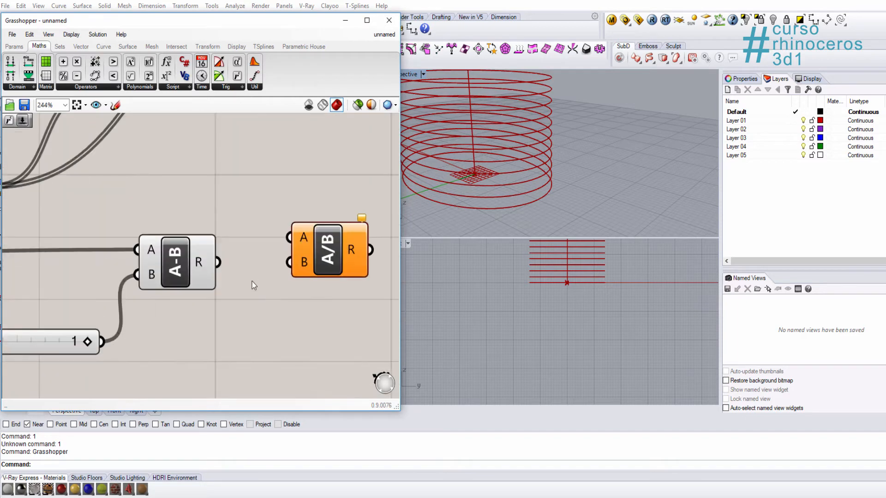
pyautogui.moveTo(218, 263); pyautogui.dragTo(289, 262)
# Add a number slider set to 90, connect it to the Division component's A input, and place it just above the Subtraction component.
pyautogui.moveTo(230, 151); pyautogui.dragTo(233, 216, button='right')
pyautogui.doubleClick(234, 216)
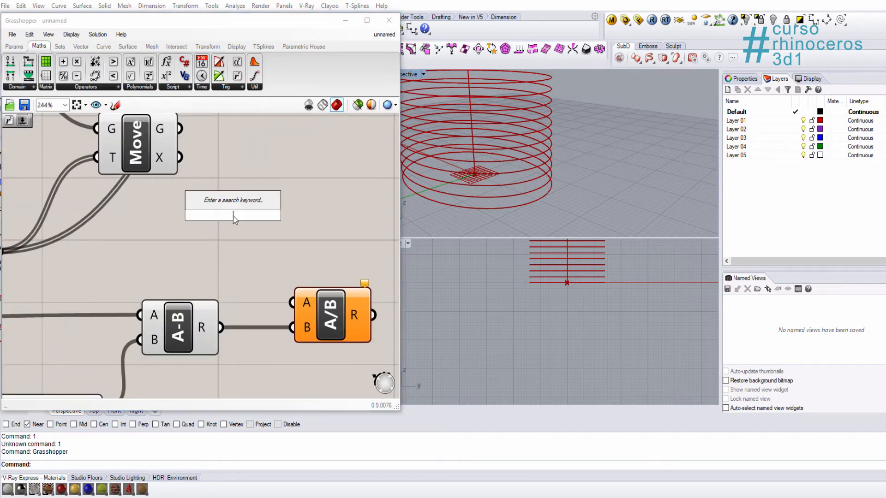
pyautogui.write('90')
pyautogui.press('Return')
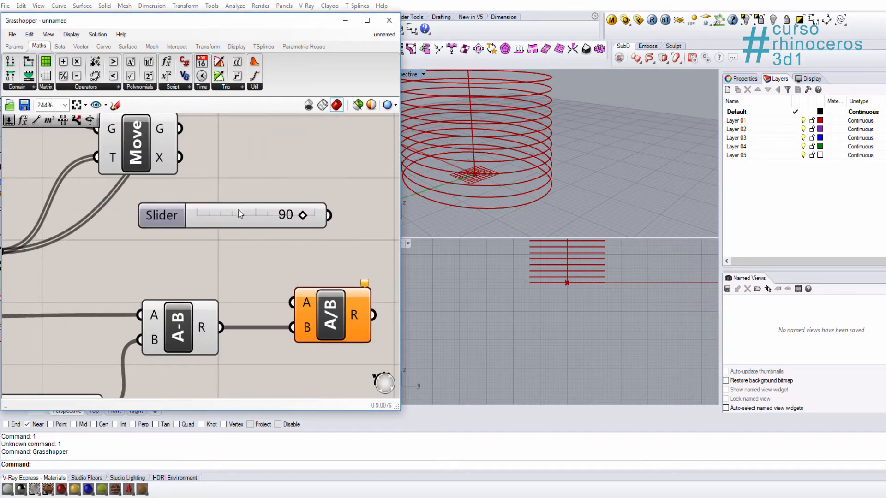
pyautogui.moveTo(239, 214); pyautogui.dragTo(205, 231)
pyautogui.moveTo(293, 233); pyautogui.dragTo(291, 302)
pyautogui.scroll(-3, 295, 251)
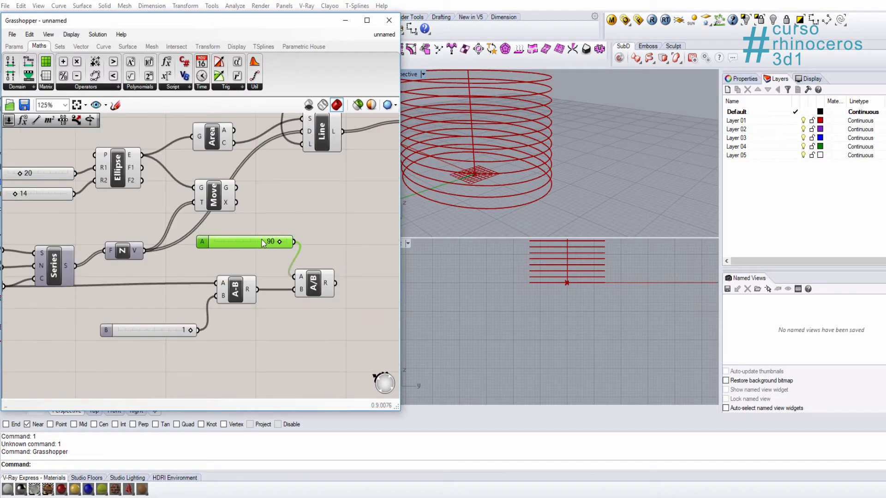
pyautogui.moveTo(263, 244); pyautogui.dragTo(230, 265)
# Inspect the Division component's result, then add a Radians component and place it beside the Division component.
pyautogui.moveTo(335, 286); pyautogui.dragTo(226, 300, button='right')
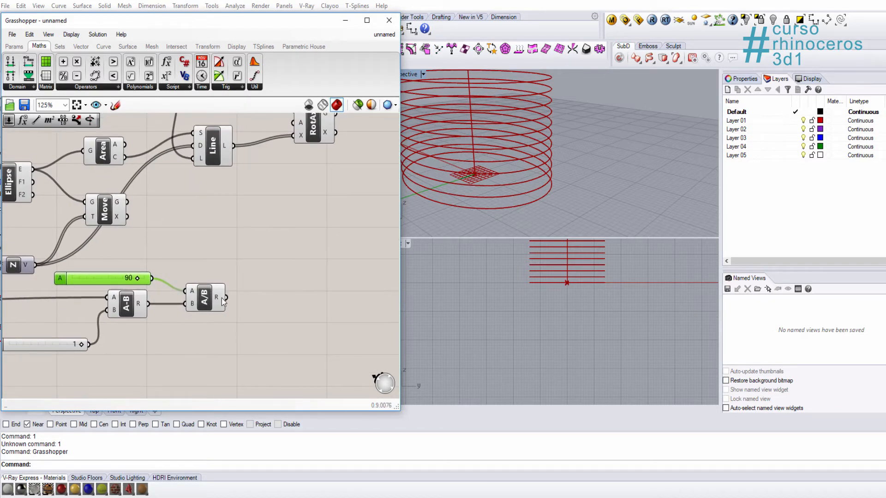
pyautogui.moveTo(220, 295)
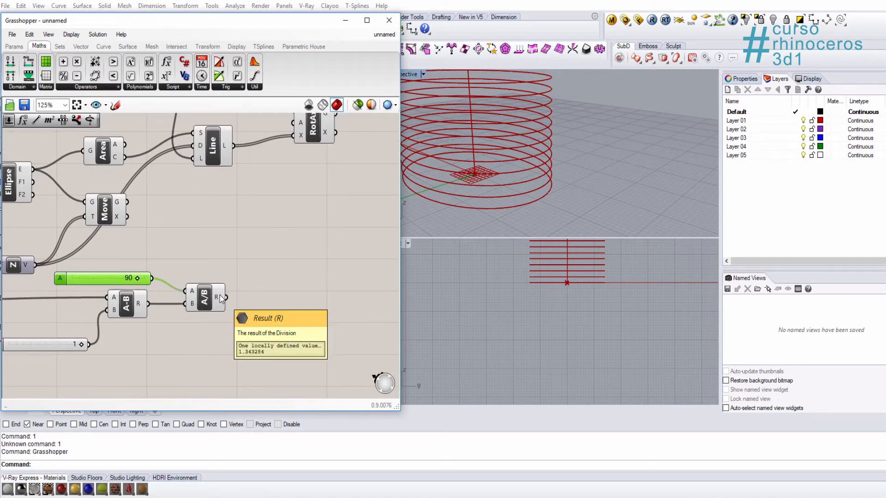
pyautogui.rightClick(272, 285)
pyautogui.click(261, 257)
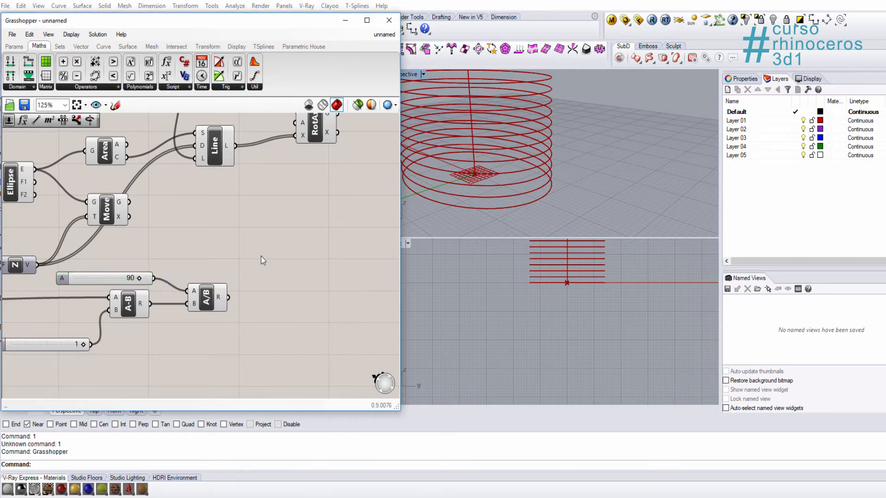
pyautogui.doubleClick(260, 257)
pyautogui.write('rad')
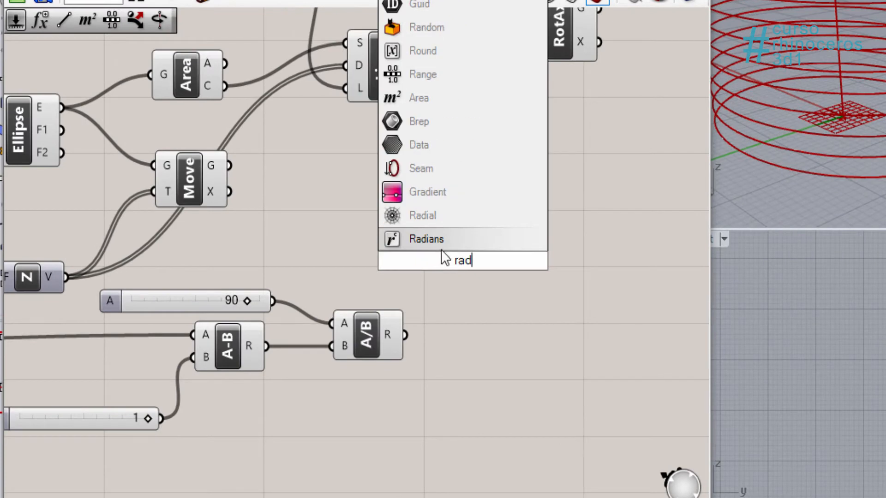
pyautogui.press('Return')
pyautogui.scroll(2, 469, 297)
pyautogui.moveTo(455, 254); pyautogui.dragTo(482, 311)
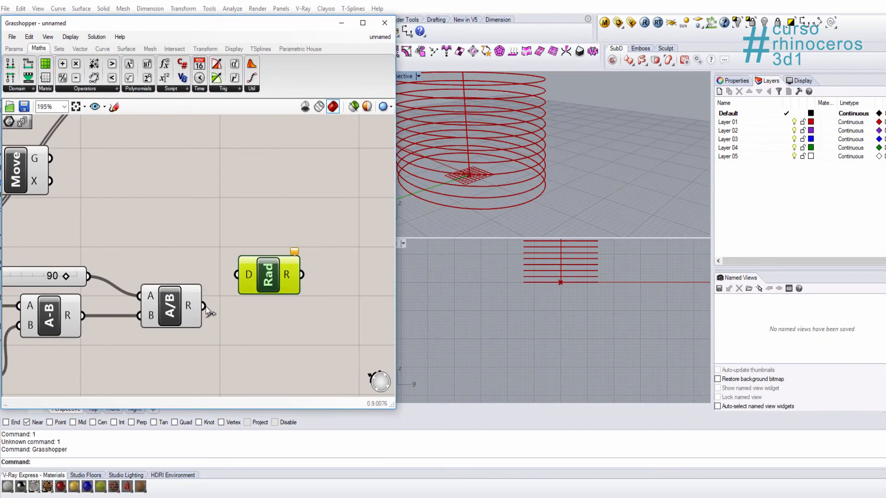
# Connect the Division component's R output to the Radians component's D input.
pyautogui.moveTo(205, 307); pyautogui.dragTo(237, 277)
pyautogui.scroll(-4, 241, 270)
pyautogui.click(278, 259)
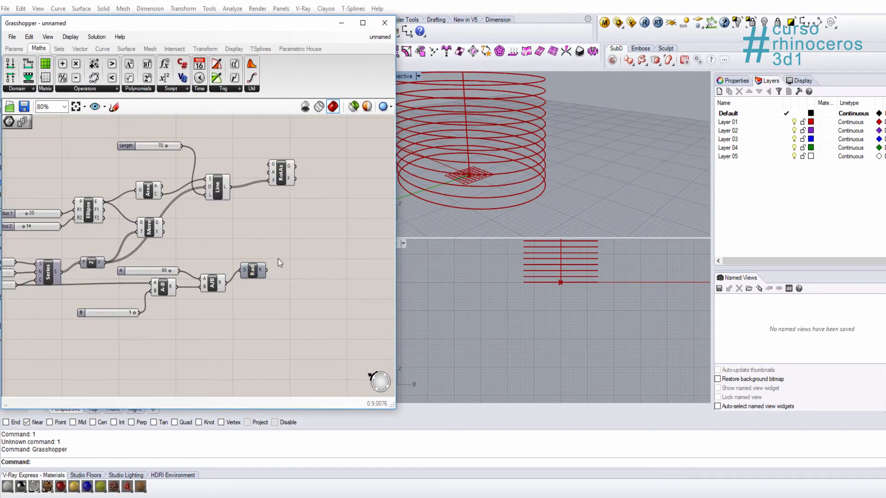
# Add a second Series component beside the Radians component and connect the Radians R output to its N input.
pyautogui.scroll(2, 278, 259)
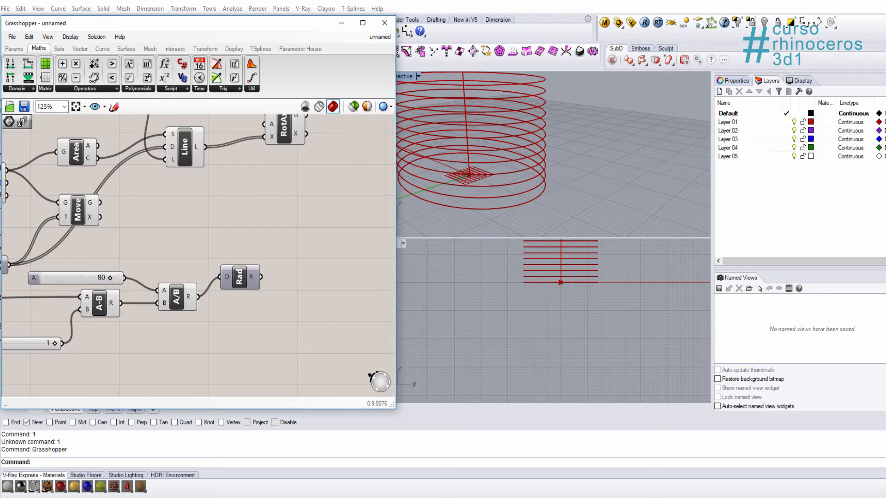
pyautogui.moveTo(289, 291); pyautogui.dragTo(262, 294, button='right')
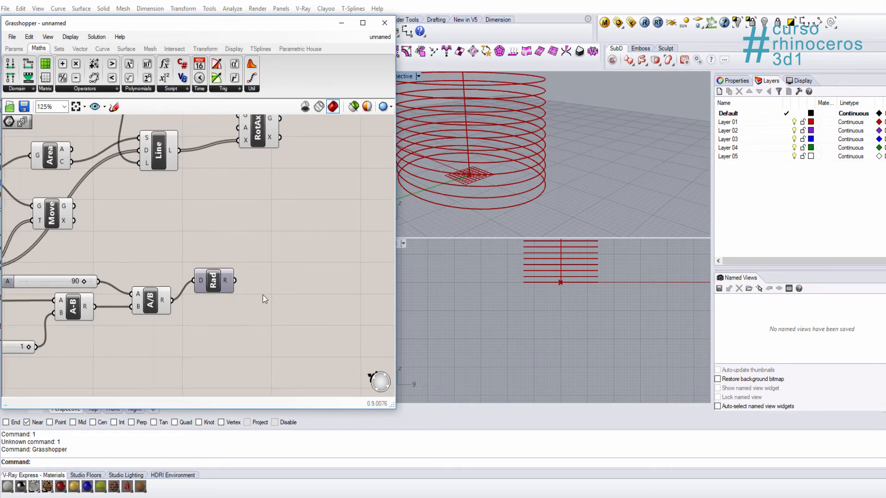
pyautogui.doubleClick(284, 287)
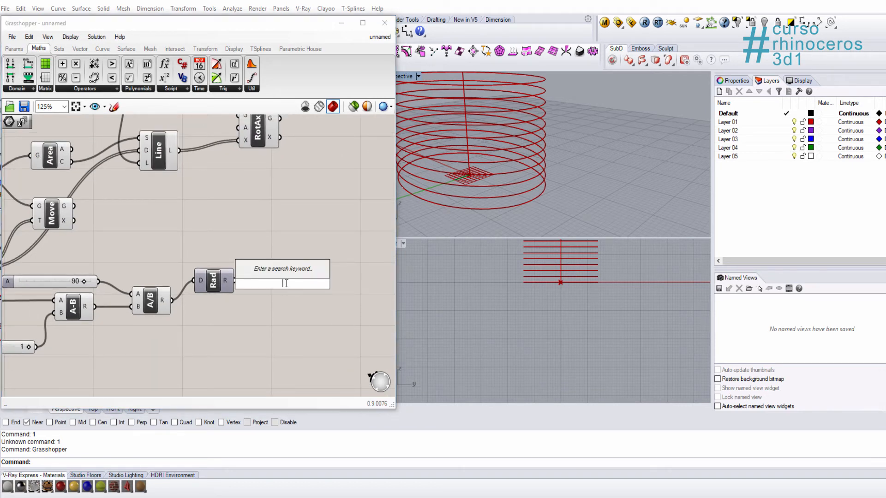
pyautogui.write('seri')
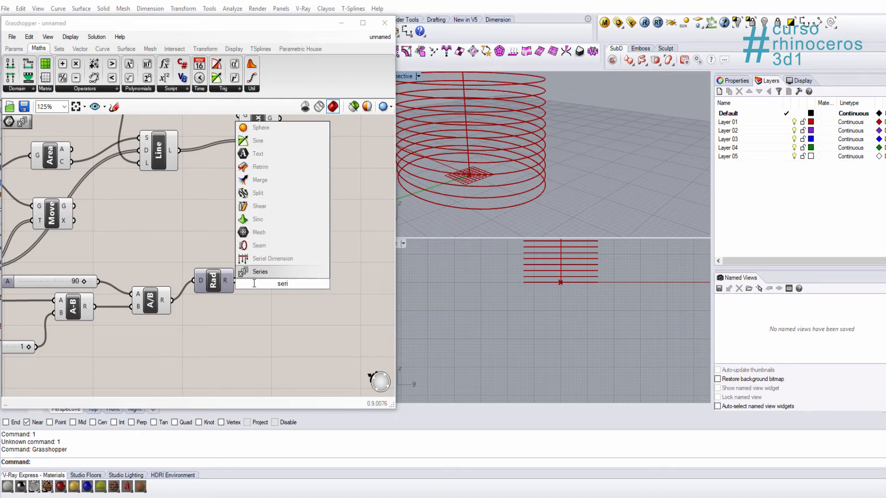
pyautogui.click(262, 272)
pyautogui.scroll(3, 257, 275)
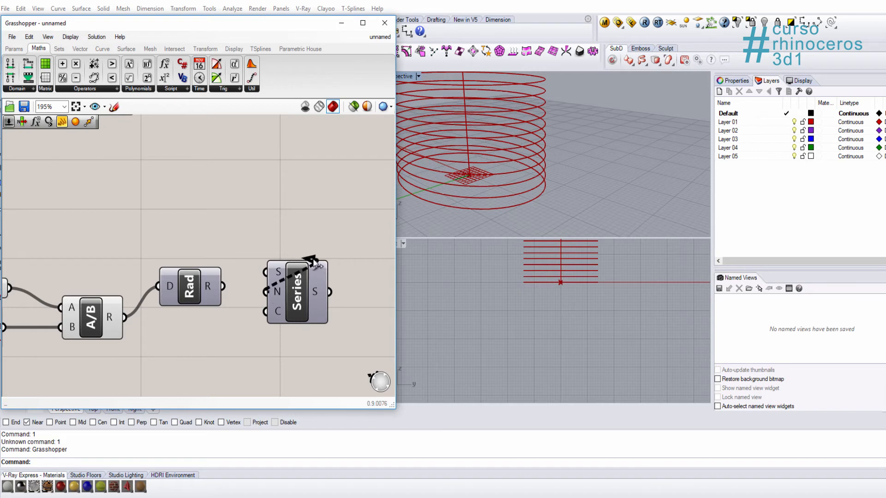
pyautogui.moveTo(223, 286); pyautogui.dragTo(266, 292)
pyautogui.click(299, 297)
pyautogui.moveTo(332, 272); pyautogui.dragTo(327, 283)
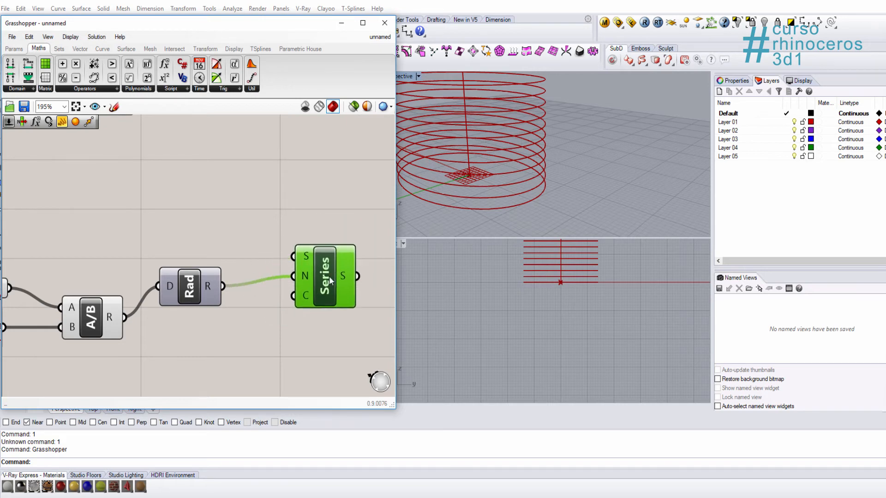
pyautogui.click(259, 239)
# Connect the Start slider to the second Series component's S input and the Count slider to its C input.
pyautogui.scroll(-3, 199, 293)
pyautogui.moveTo(198, 292); pyautogui.dragTo(262, 302, button='right')
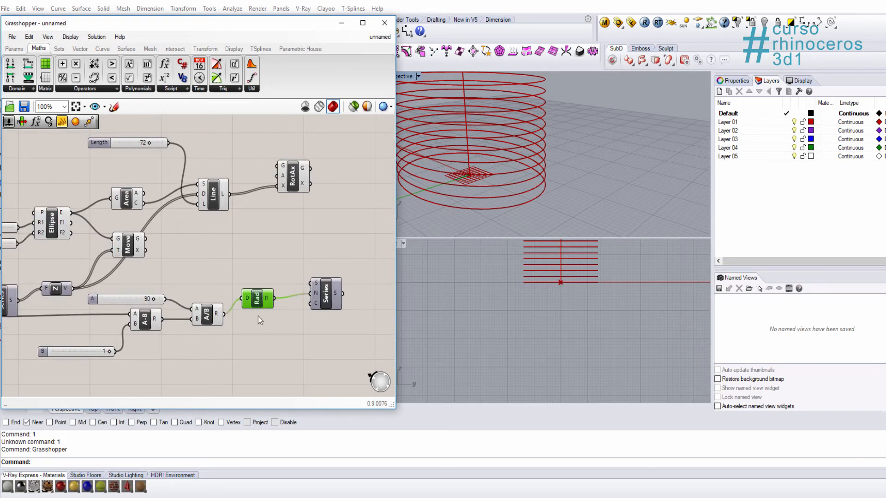
pyautogui.scroll(-2, 259, 320)
pyautogui.scroll(1, 146, 272)
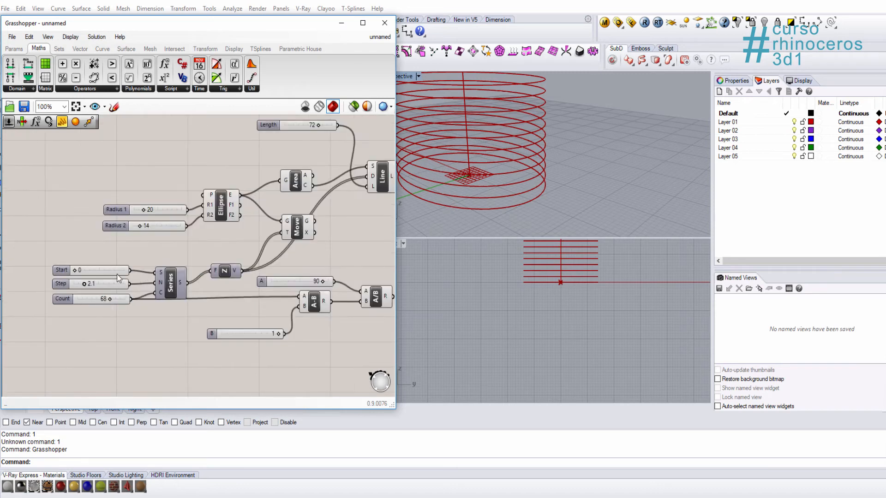
pyautogui.moveTo(147, 272); pyautogui.dragTo(30, 239, button='right')
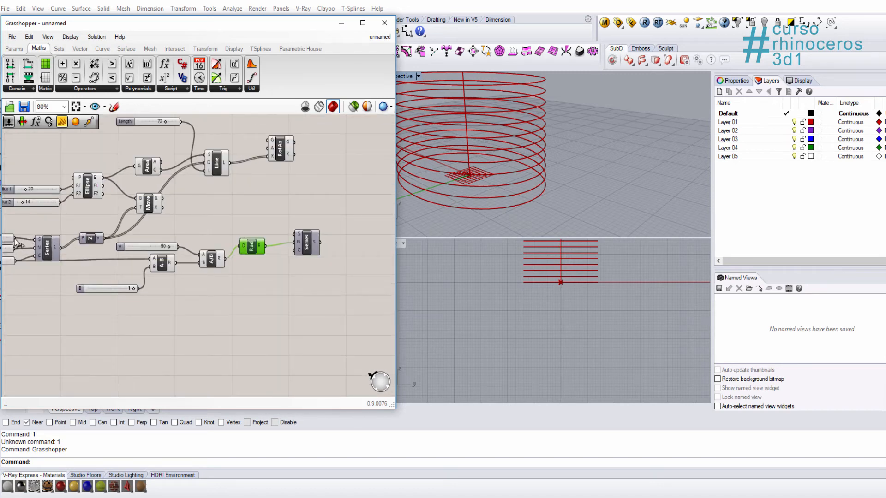
pyautogui.moveTo(14, 237); pyautogui.dragTo(297, 235)
pyautogui.moveTo(62, 260); pyautogui.dragTo(103, 259, button='right')
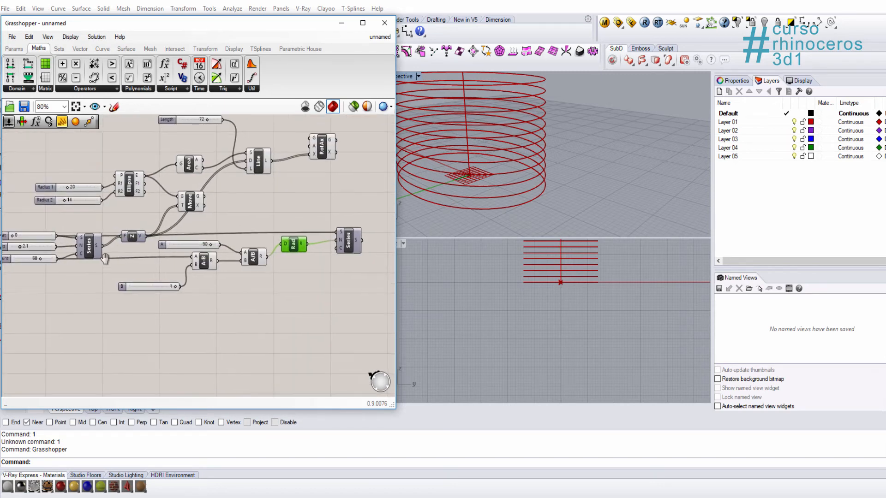
pyautogui.moveTo(55, 261); pyautogui.dragTo(338, 247)
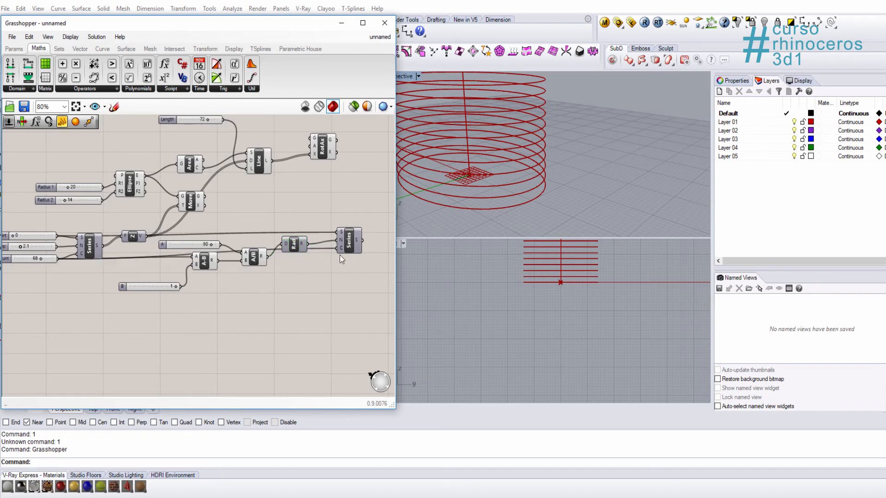
# Review the full ellipse stack in the perspective view, and shift the Radians component down in line with the Division component.
pyautogui.scroll(3, 340, 243)
pyautogui.moveTo(359, 237); pyautogui.dragTo(272, 263, button='right')
pyautogui.scroll(-10, 563, 139)
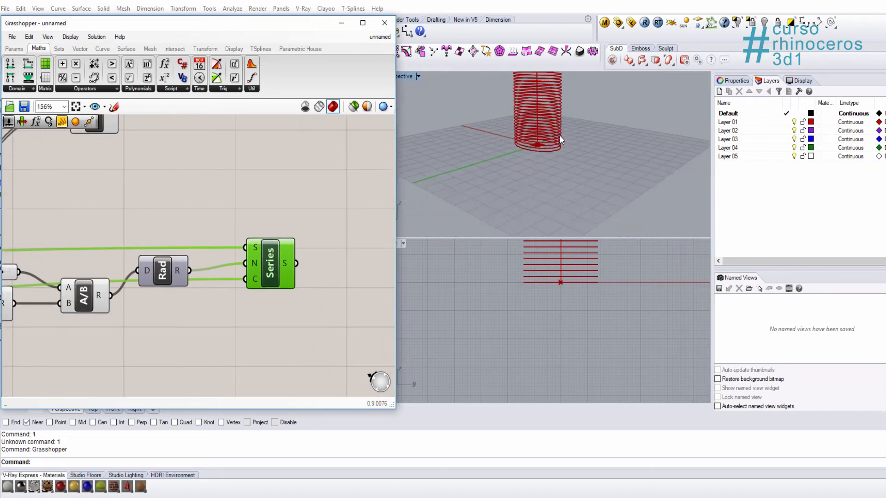
pyautogui.keyDown('shift'); pyautogui.moveTo(549, 138); pyautogui.dragTo(509, 196, button='right'); pyautogui.keyUp('shift')
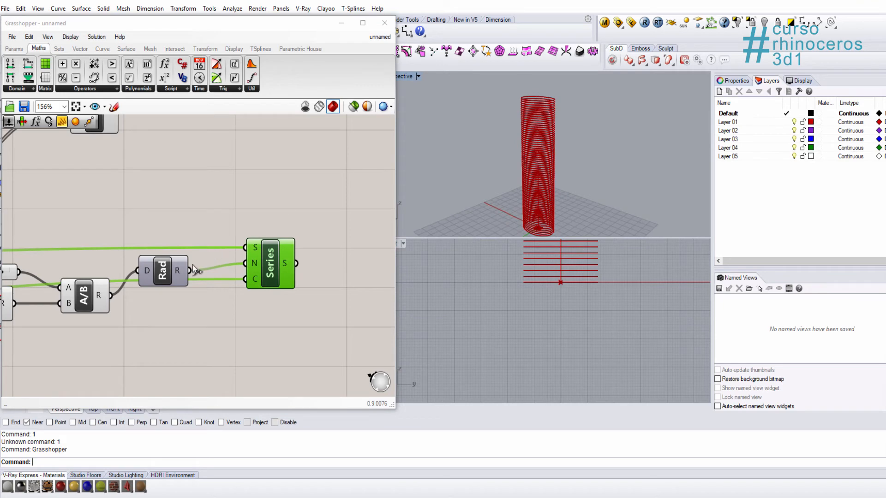
pyautogui.click(162, 279)
pyautogui.moveTo(159, 283); pyautogui.dragTo(165, 311)
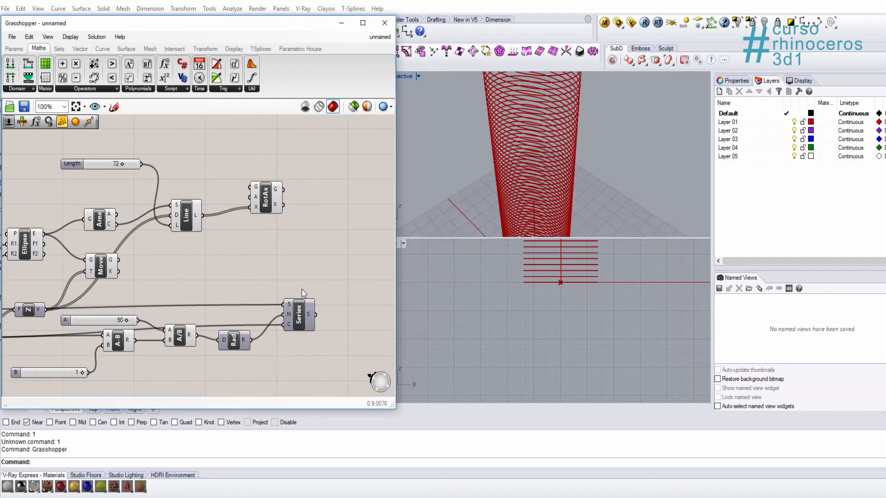
# Connect the second Series component's S output to the Rotate Axis component's A input.
pyautogui.scroll(1, 300, 285)
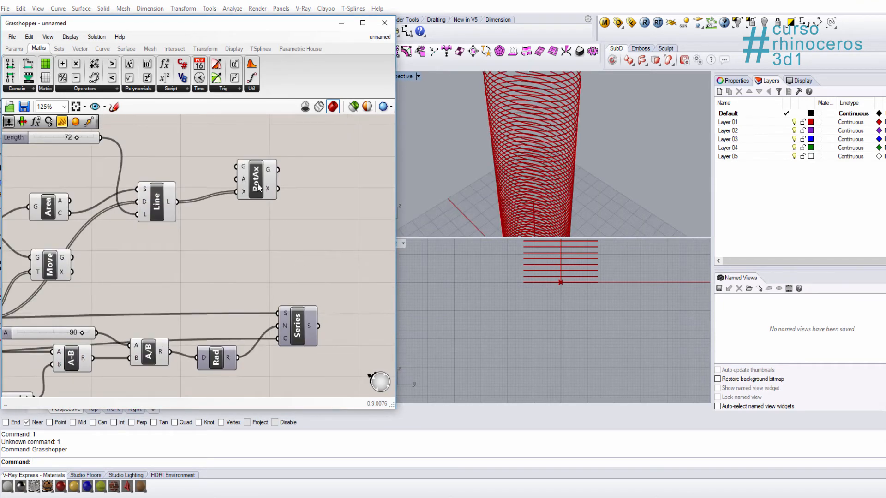
pyautogui.click(259, 181)
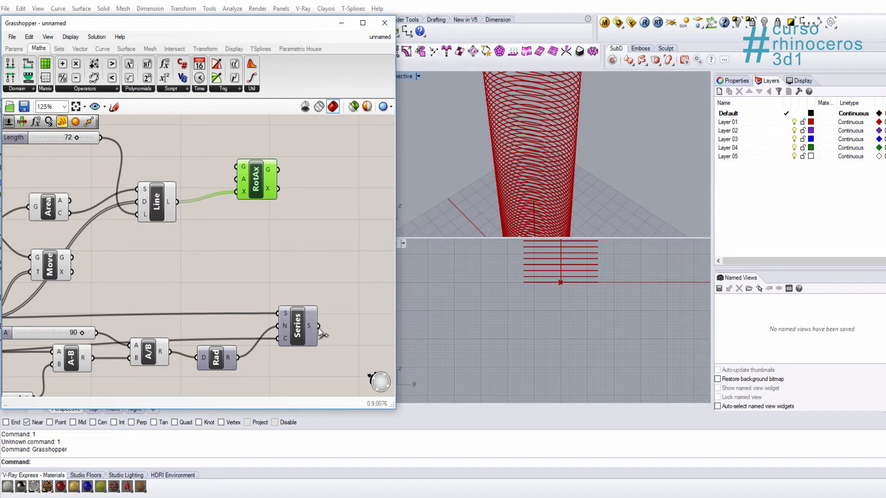
pyautogui.moveTo(319, 326); pyautogui.dragTo(243, 179)
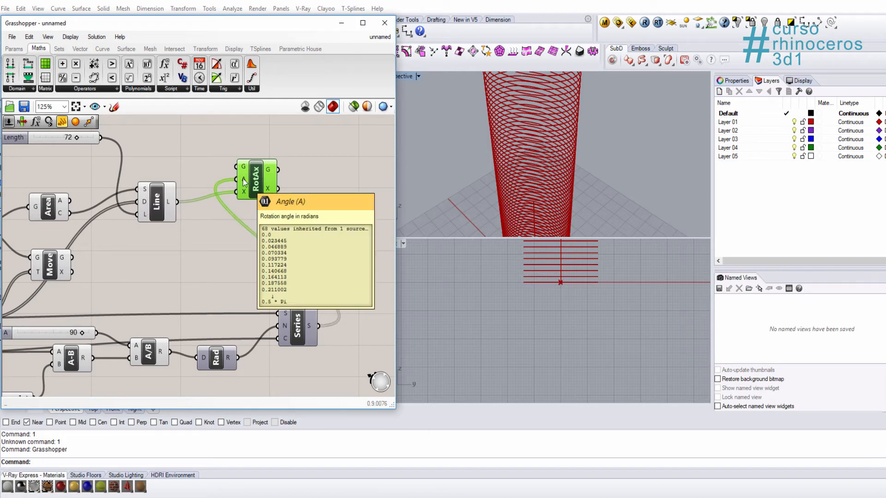
pyautogui.click(299, 317)
pyautogui.click(272, 187)
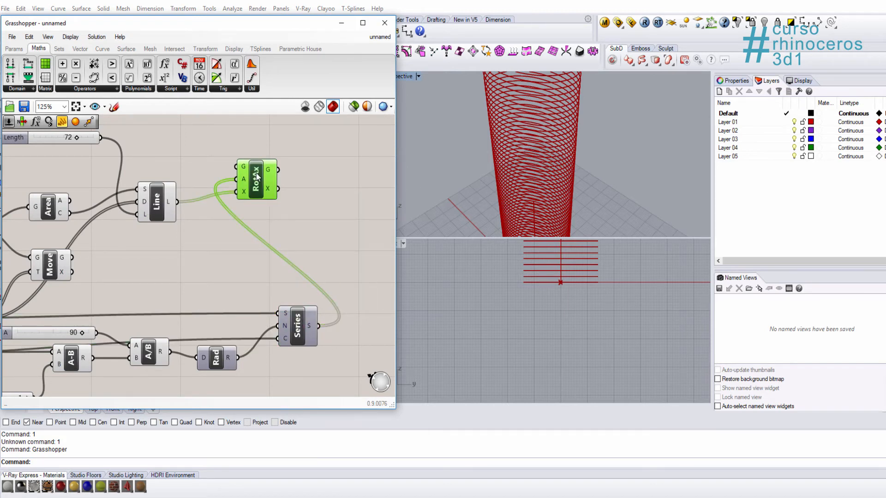
# Connect the Move component's G output to the Rotate Axis component's G input and check the rotated ellipses in perspective.
pyautogui.scroll(4, 280, 193)
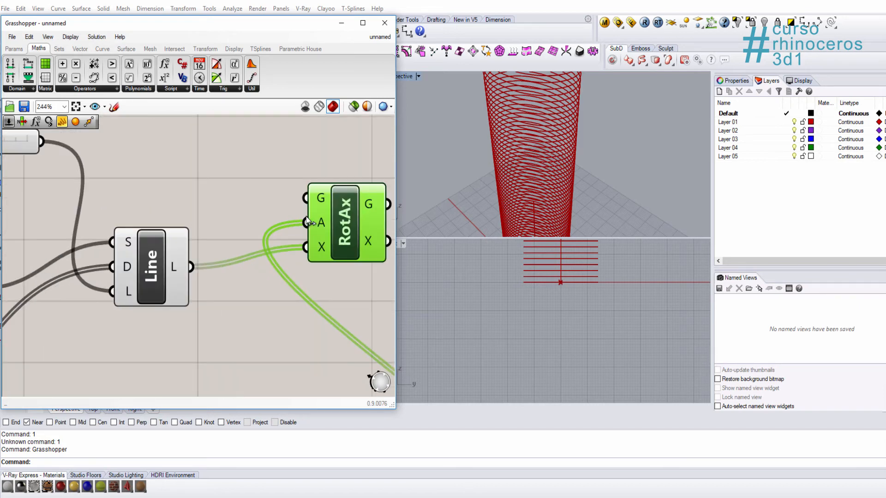
pyautogui.scroll(-4, 317, 203)
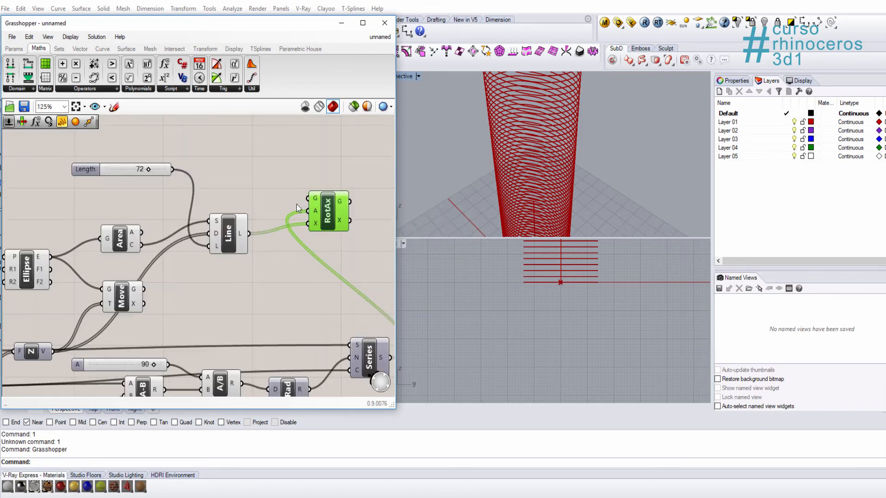
pyautogui.click(138, 308)
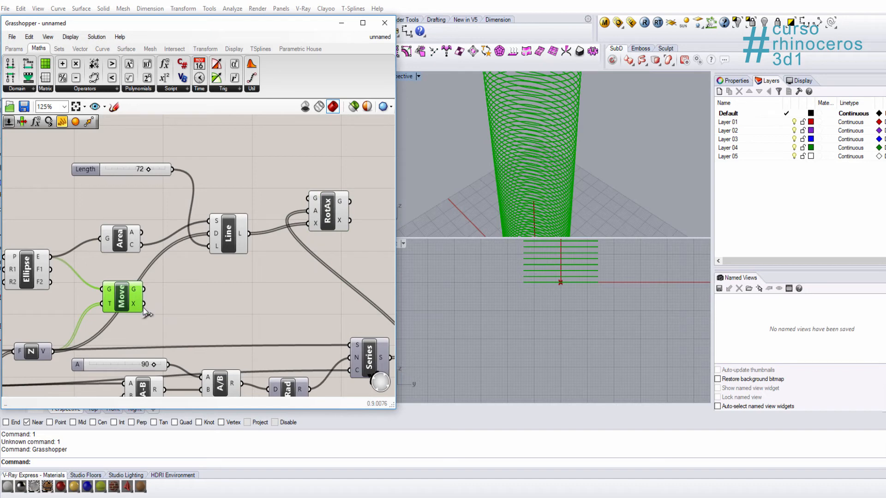
pyautogui.moveTo(143, 290); pyautogui.dragTo(308, 204)
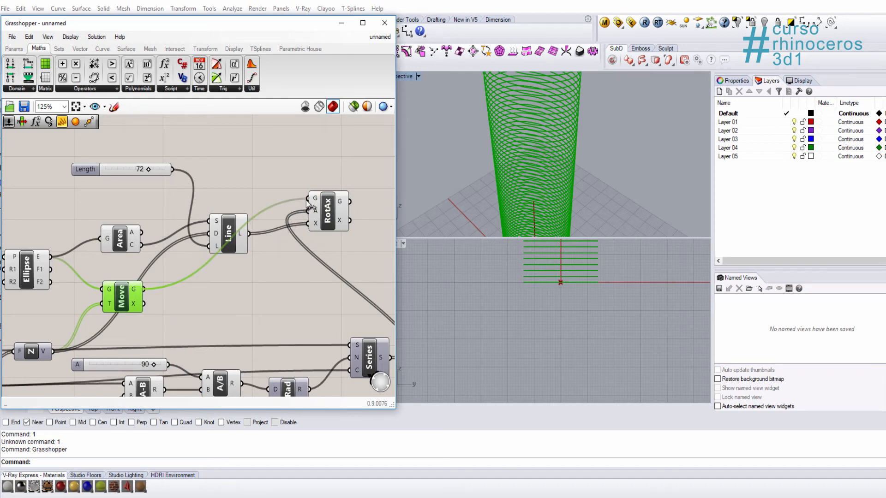
pyautogui.click(329, 215)
pyautogui.click(571, 170)
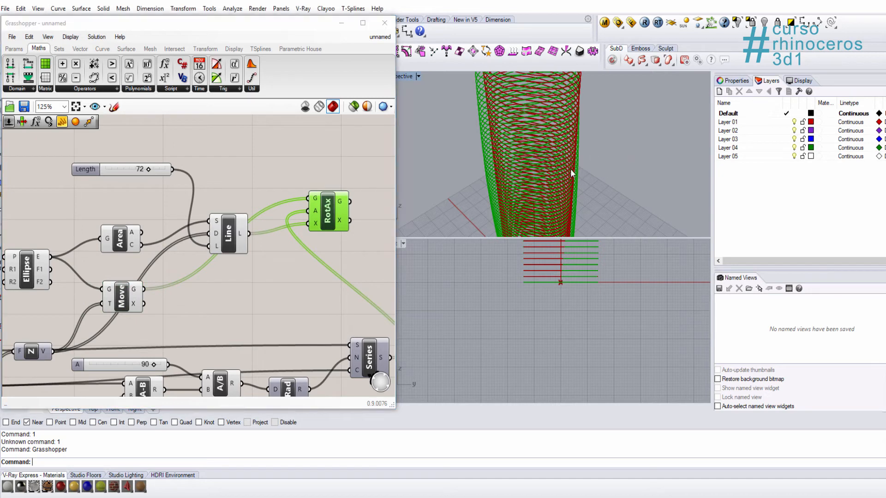
pyautogui.moveTo(556, 172); pyautogui.dragTo(559, 133, button='right')
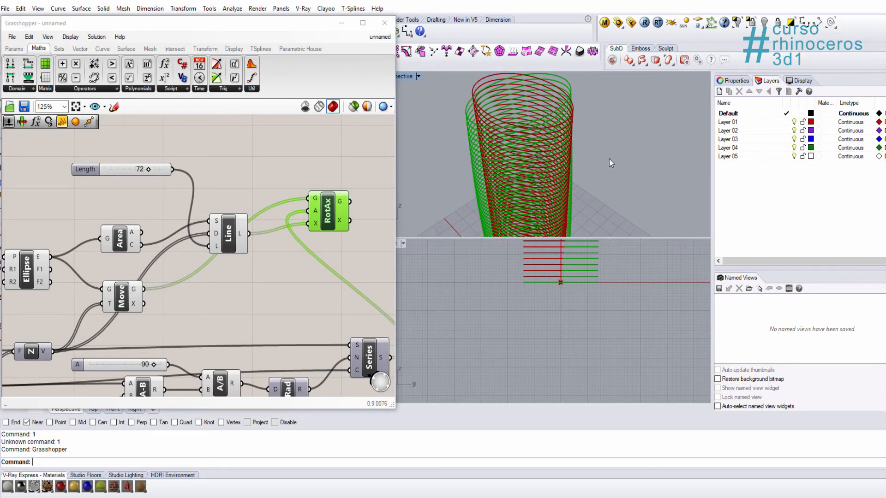
# Turn off the Move component's preview and inspect the remaining rotated ellipses from several angles.
pyautogui.click(236, 228)
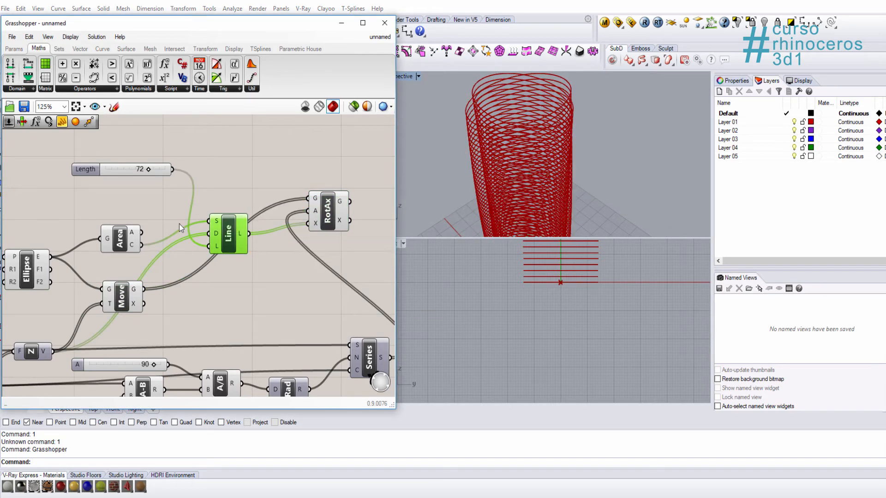
pyautogui.click(135, 243)
pyautogui.click(136, 299)
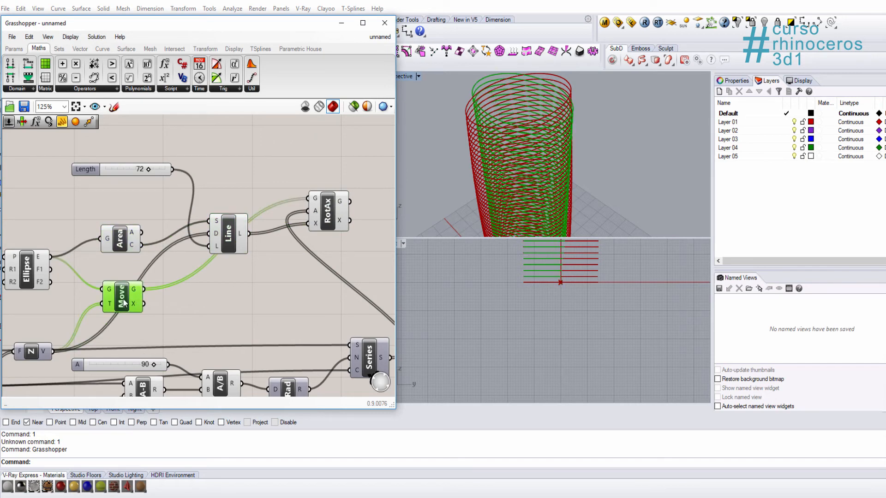
pyautogui.rightClick(127, 301)
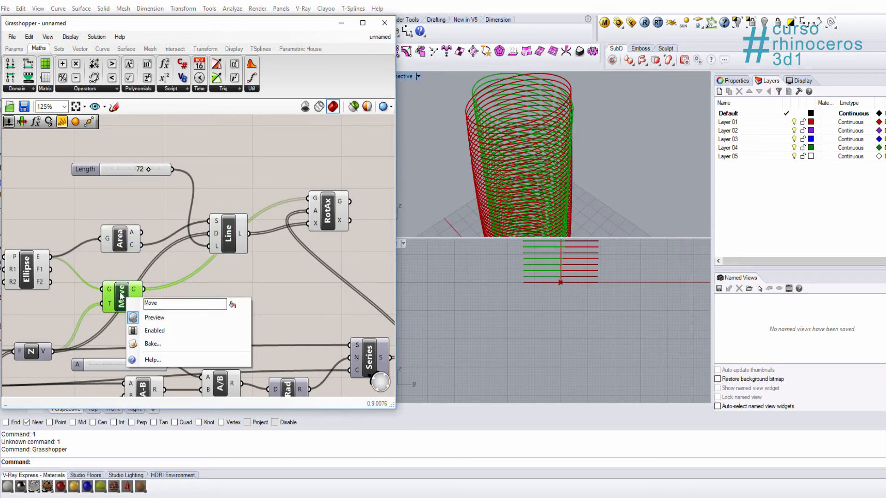
pyautogui.click(138, 318)
pyautogui.moveTo(512, 192); pyautogui.dragTo(543, 116, button='right')
pyautogui.scroll(4, 553, 128)
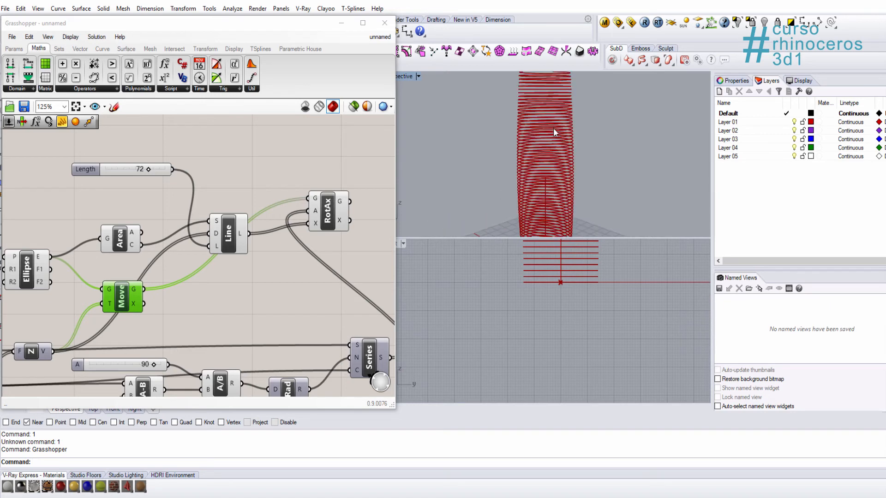
pyautogui.scroll(-5, 574, 145)
pyautogui.moveTo(574, 145); pyautogui.dragTo(561, 166, button='right')
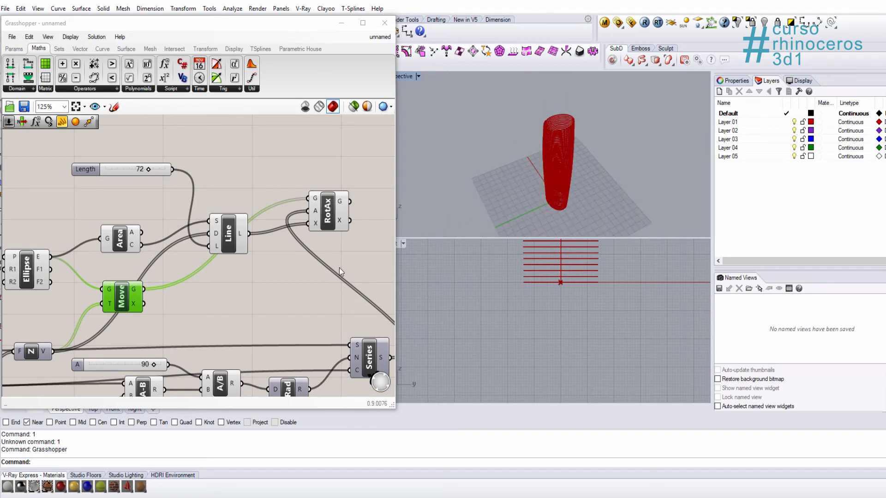
# Raise the maximum of the Division component's A slider to 160 and set the slider to 160.
pyautogui.moveTo(339, 267); pyautogui.dragTo(237, 254, button='right')
pyautogui.moveTo(215, 199); pyautogui.dragTo(265, 169, button='right')
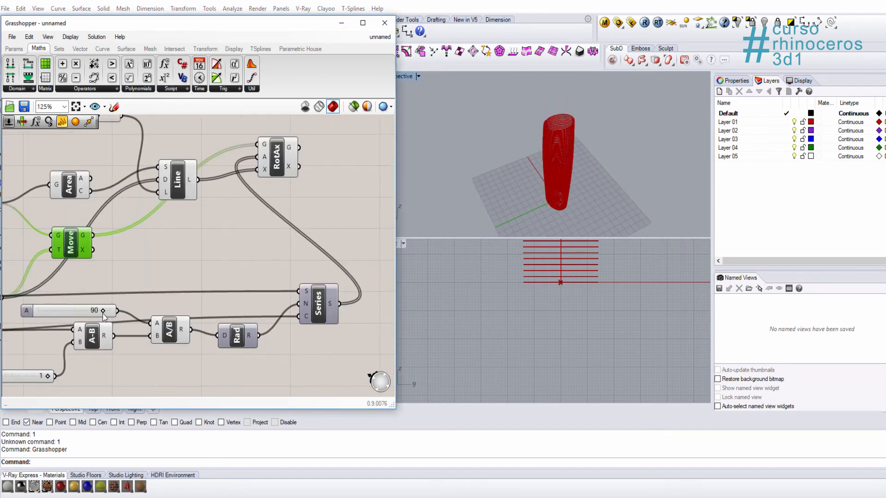
pyautogui.moveTo(103, 316); pyautogui.dragTo(138, 317)
pyautogui.doubleClick(29, 312)
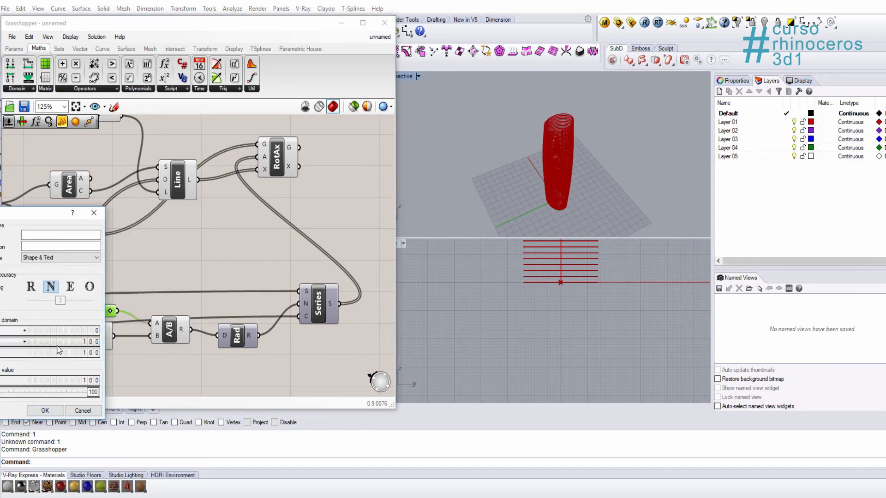
pyautogui.doubleClick(60, 342)
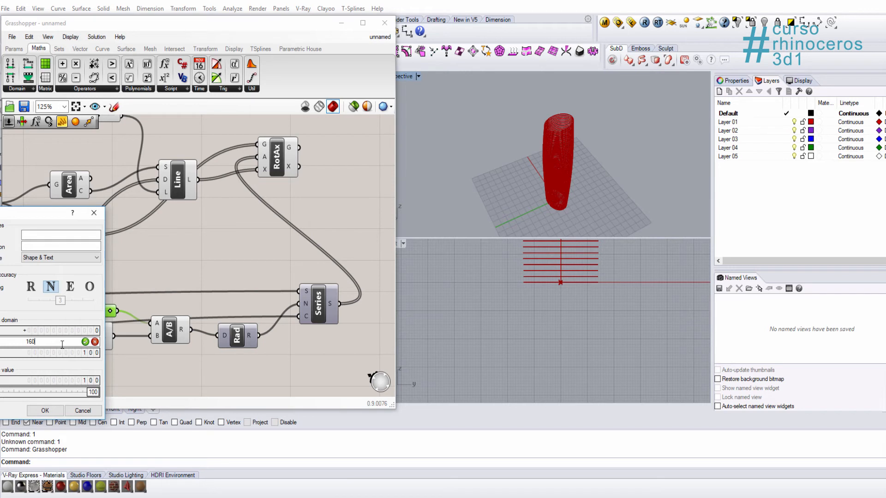
pyautogui.click(85, 342)
pyautogui.click(45, 411)
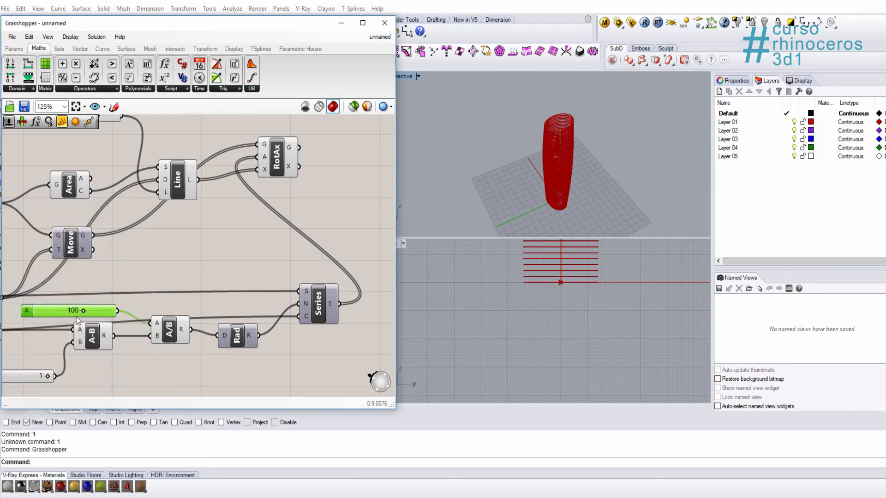
pyautogui.moveTo(85, 312); pyautogui.dragTo(141, 313)
pyautogui.moveTo(553, 169); pyautogui.dragTo(532, 171, button='right')
pyautogui.scroll(5, 574, 152)
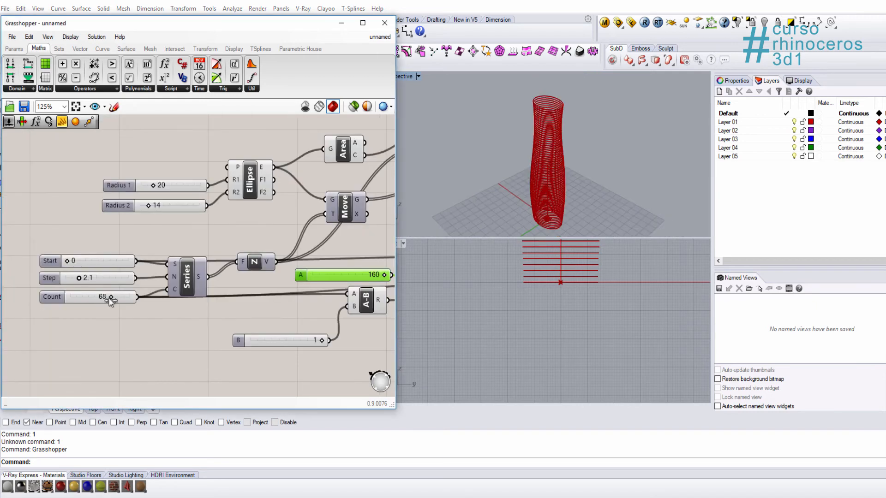
# Set the first Series to Step 2.3 and Count 63, and the Ellipse to Radius 1 of 79 and Radius 2 of 35.
pyautogui.moveTo(109, 298); pyautogui.dragTo(65, 263)
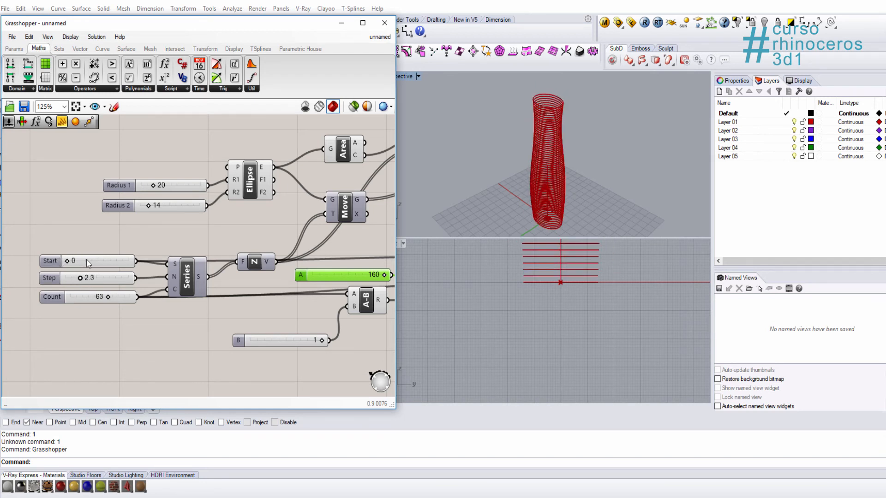
pyautogui.moveTo(148, 206); pyautogui.dragTo(190, 187)
pyautogui.moveTo(628, 192); pyautogui.dragTo(512, 231, button='right')
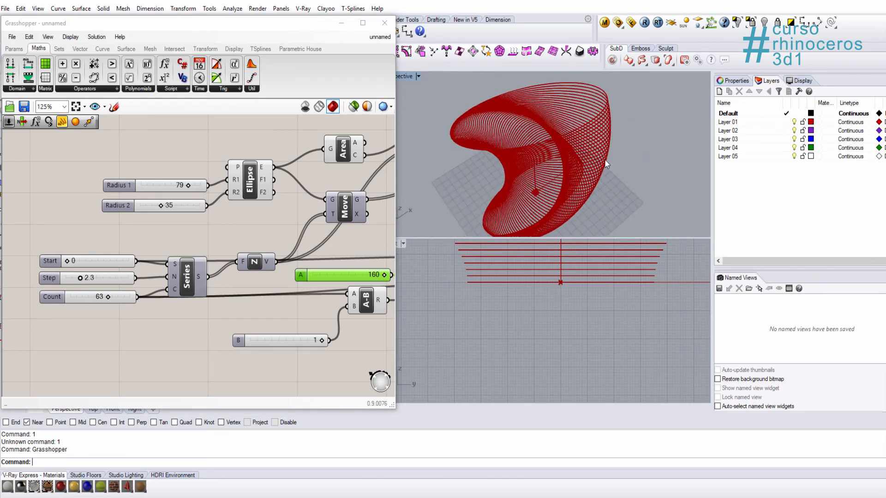
pyautogui.moveTo(606, 164); pyautogui.dragTo(560, 189, button='right')
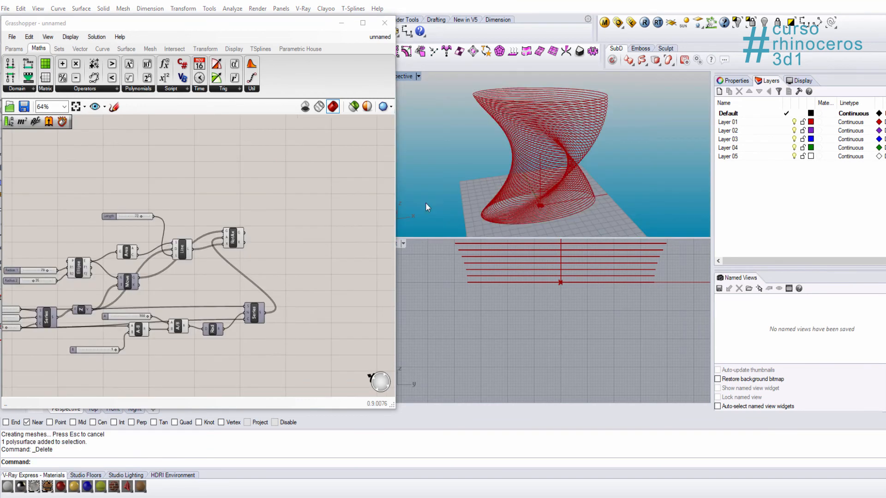
# Add an Extrude component to the canvas beside the Rotate Axis component.
pyautogui.scroll(3, 235, 233)
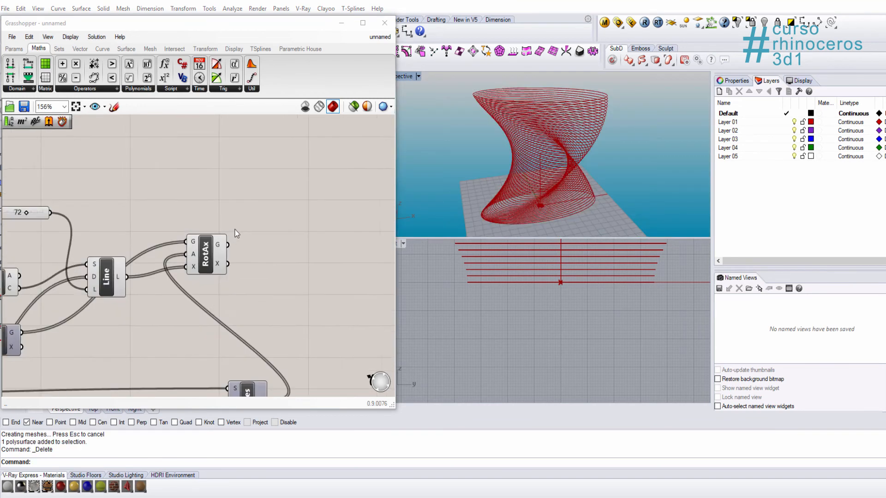
pyautogui.click(198, 251)
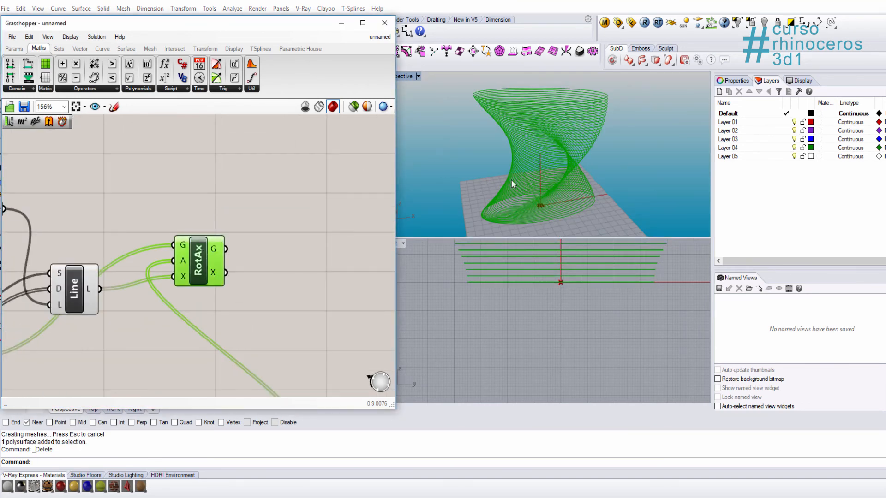
pyautogui.scroll(5, 623, 109)
pyautogui.doubleClick(303, 184)
pyautogui.write('ex')
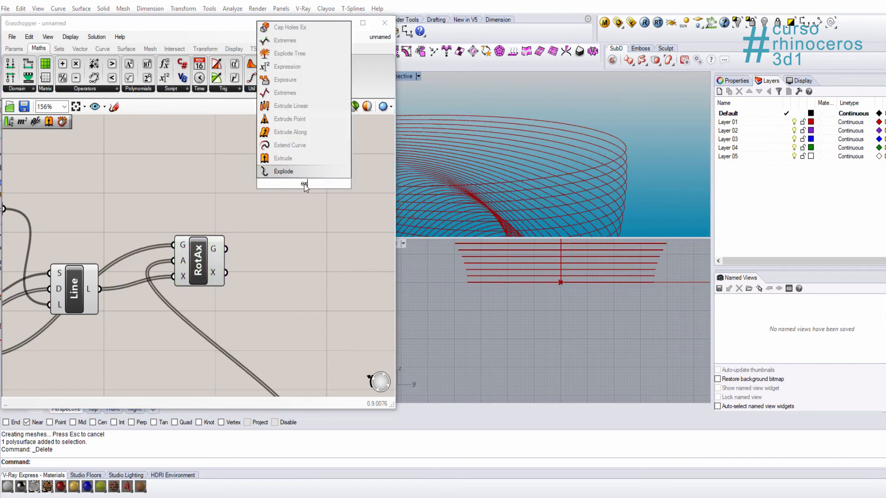
pyautogui.write('tru')
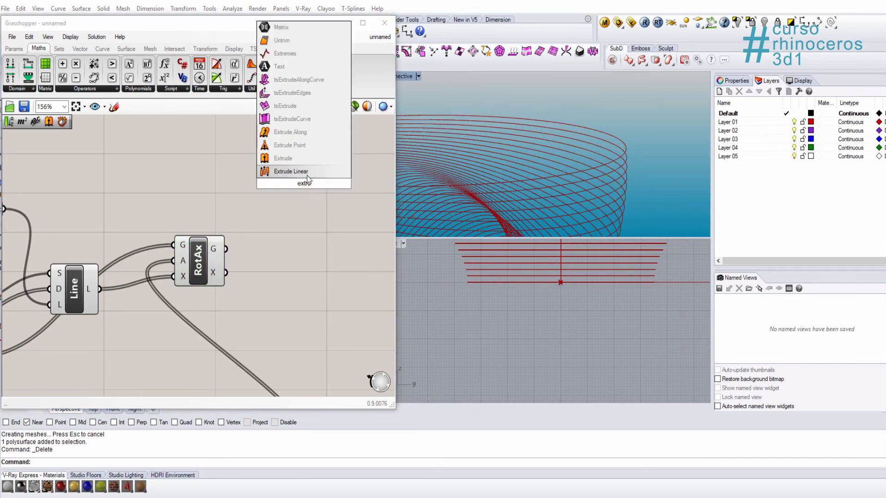
pyautogui.click(303, 157)
pyautogui.moveTo(309, 216); pyautogui.dragTo(252, 190, button='right')
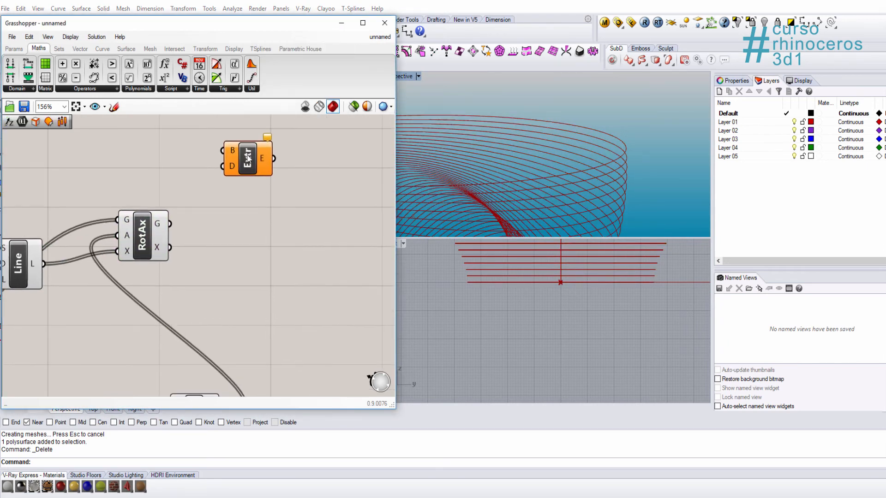
pyautogui.moveTo(249, 159); pyautogui.dragTo(280, 207)
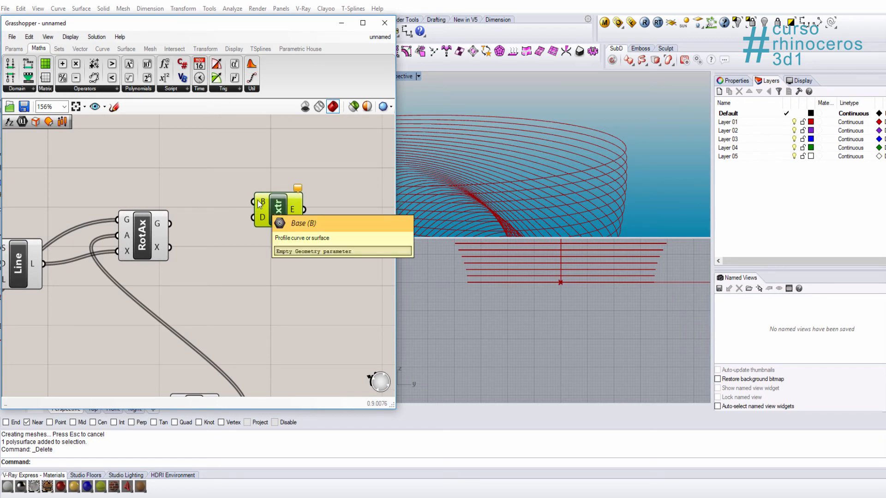
# Connect the Rotate Axis component's G output to the Extrude component's B input.
pyautogui.moveTo(253, 201); pyautogui.dragTo(170, 224)
pyautogui.moveTo(158, 226)
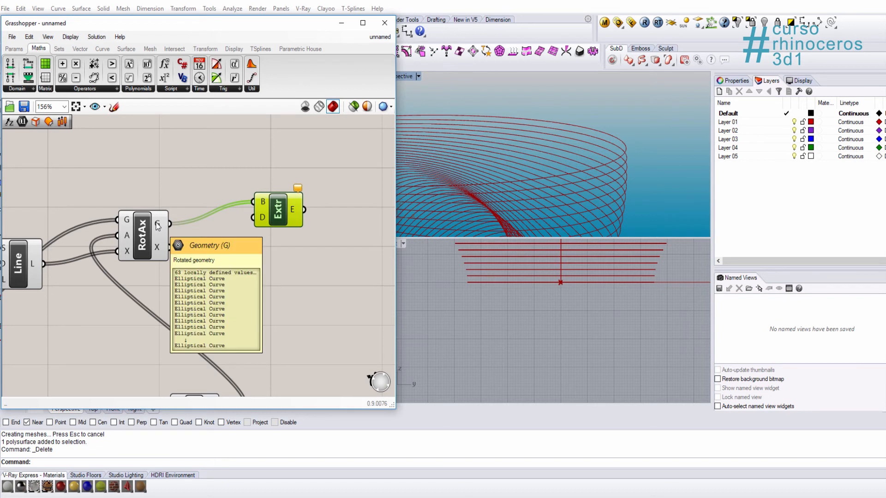
pyautogui.click(192, 232)
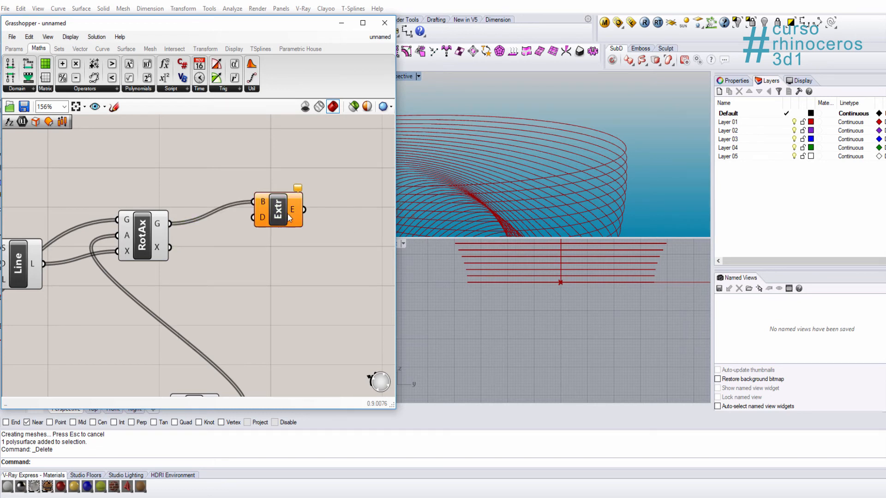
# Add a Unit Z component and connect its V output to the Extrude component's D input.
pyautogui.doubleClick(256, 262)
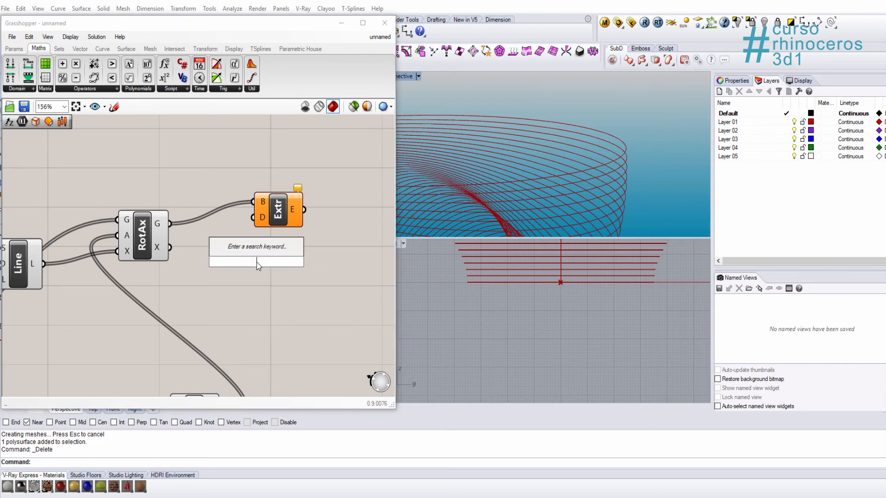
pyautogui.write('z')
pyautogui.click(244, 251)
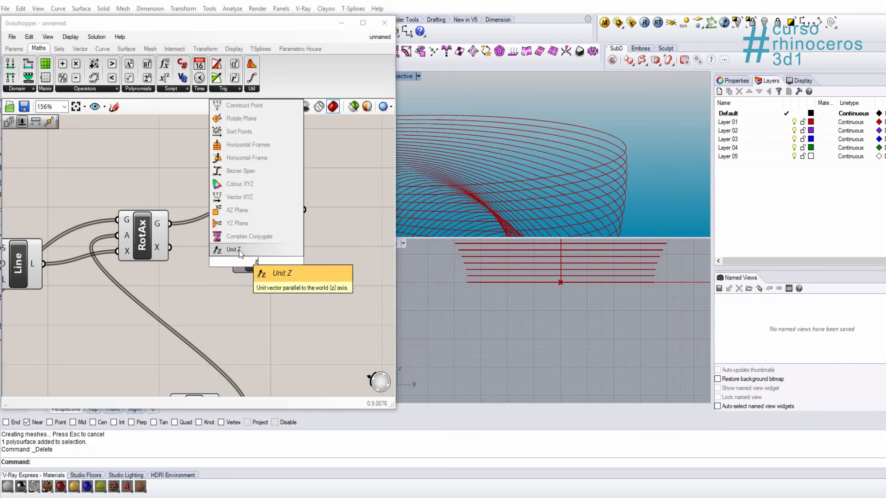
pyautogui.moveTo(282, 261); pyautogui.dragTo(253, 217)
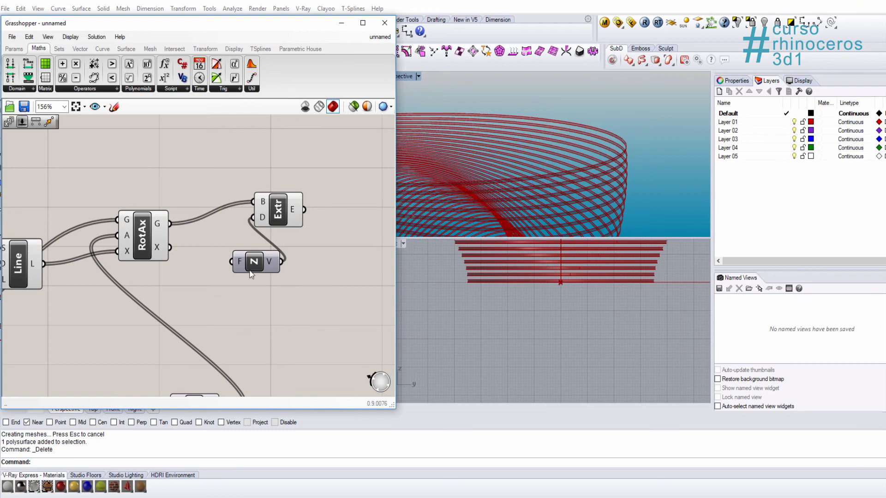
pyautogui.scroll(4, 624, 169)
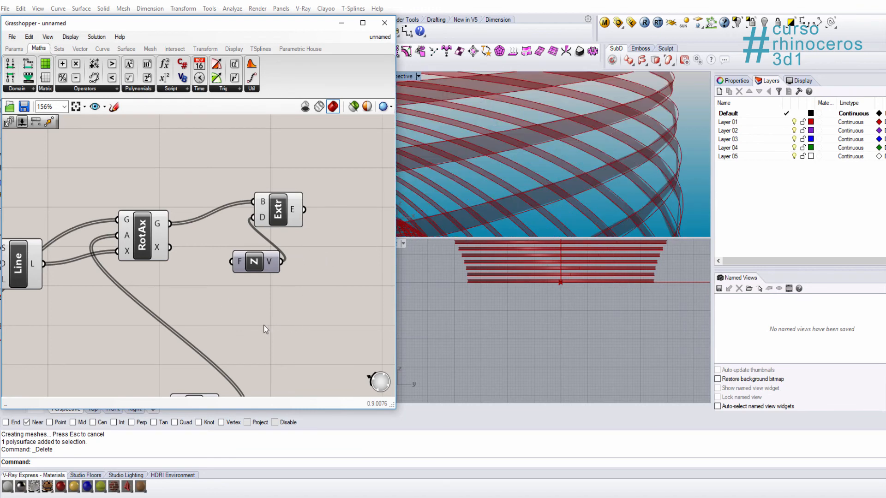
# Add a number slider to the Unit Z component's F input and set it to 1.0.
pyautogui.moveTo(265, 329); pyautogui.dragTo(285, 331, button='right')
pyautogui.doubleClick(235, 300)
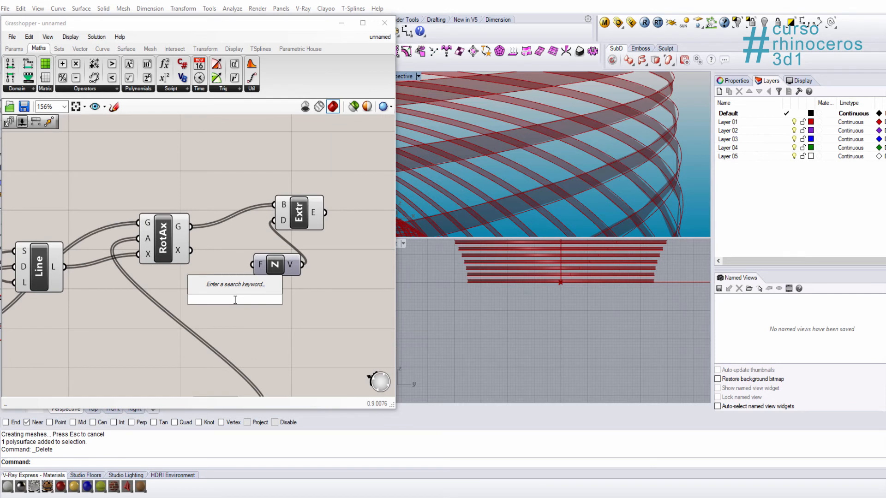
pyautogui.write('5')
pyautogui.press('Return')
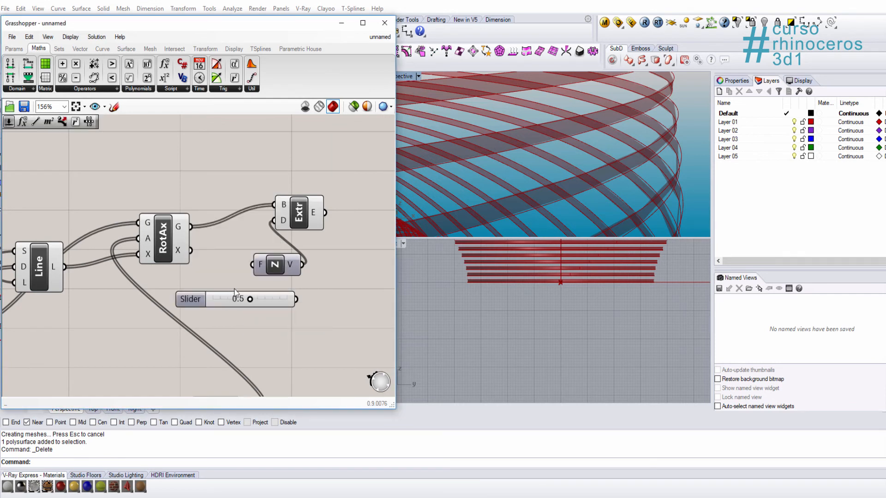
pyautogui.moveTo(236, 298); pyautogui.dragTo(101, 330)
pyautogui.moveTo(158, 331); pyautogui.dragTo(200, 298)
pyautogui.moveTo(117, 332); pyautogui.dragTo(157, 327)
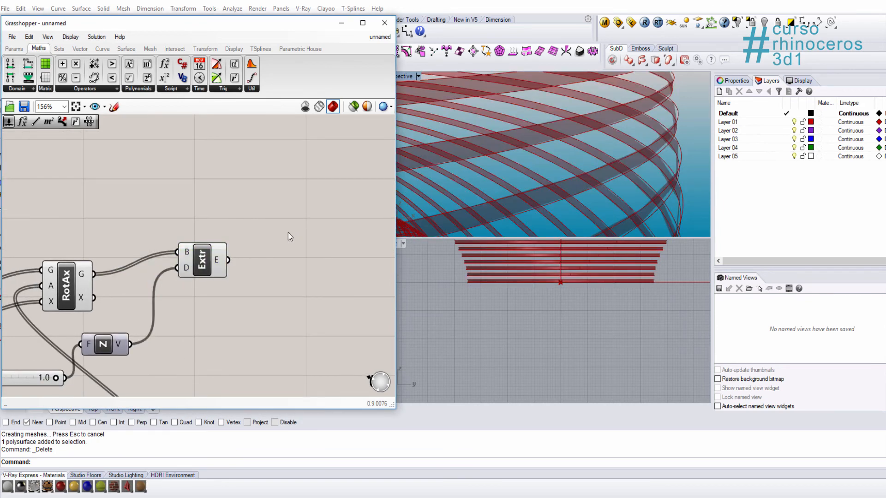
# Add a Cap Holes component and connect the Extrude component's E output to its B input.
pyautogui.doubleClick(288, 233)
pyautogui.write('cap')
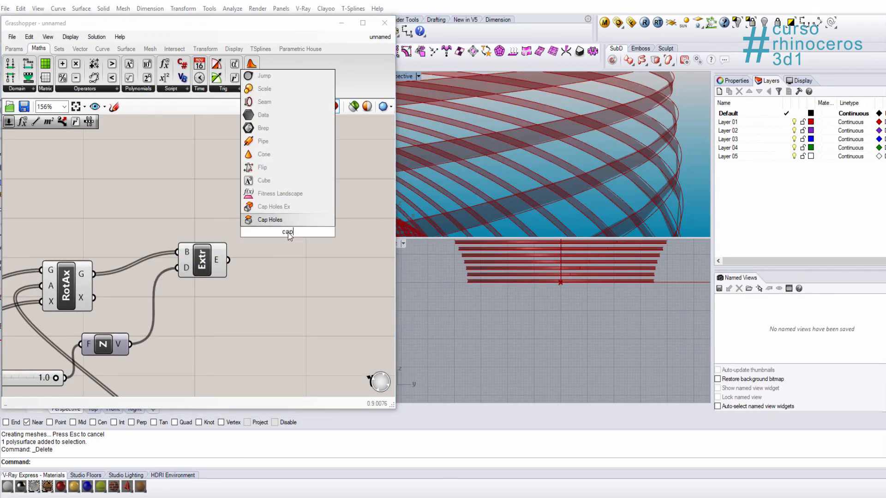
pyautogui.click(267, 220)
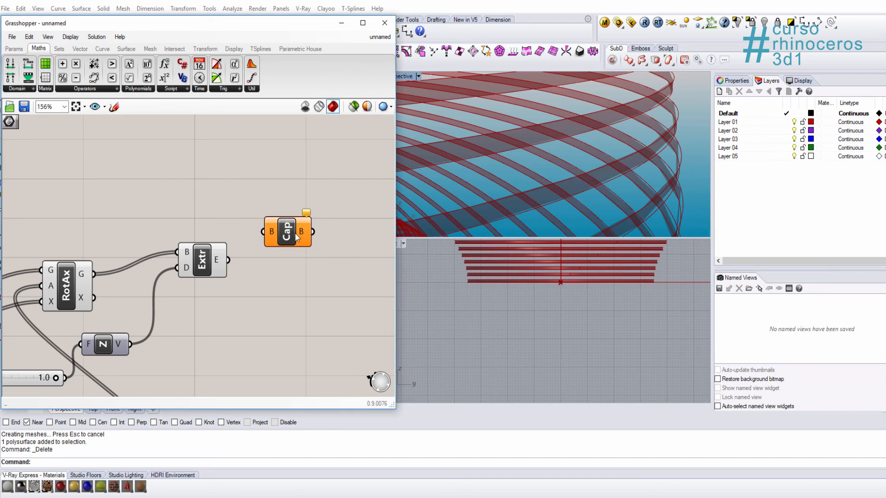
pyautogui.moveTo(228, 259); pyautogui.dragTo(277, 235)
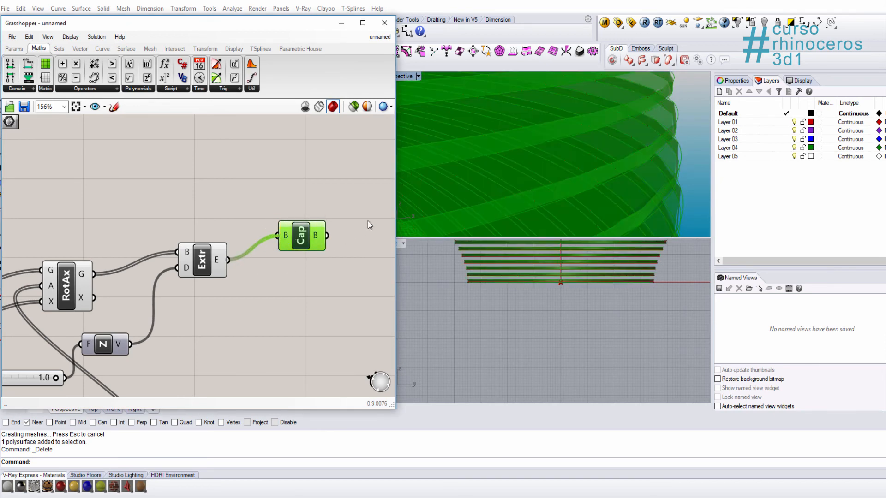
# Highlight the Cap Holes result and examine the capped elliptical slabs in perspective, both close up and as a whole tower.
pyautogui.moveTo(618, 164); pyautogui.dragTo(681, 160, button='right')
pyautogui.scroll(-2, 681, 160)
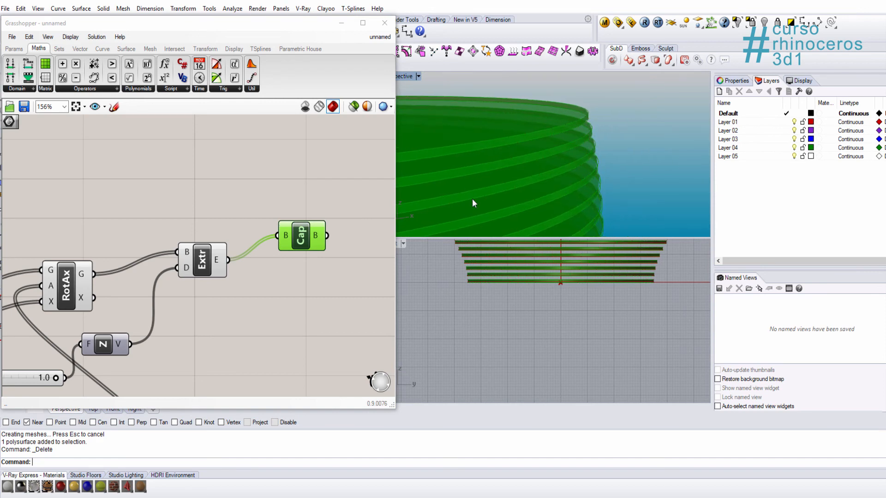
pyautogui.click(370, 240)
pyautogui.scroll(-2, 309, 237)
pyautogui.click(309, 237)
pyautogui.scroll(-6, 601, 183)
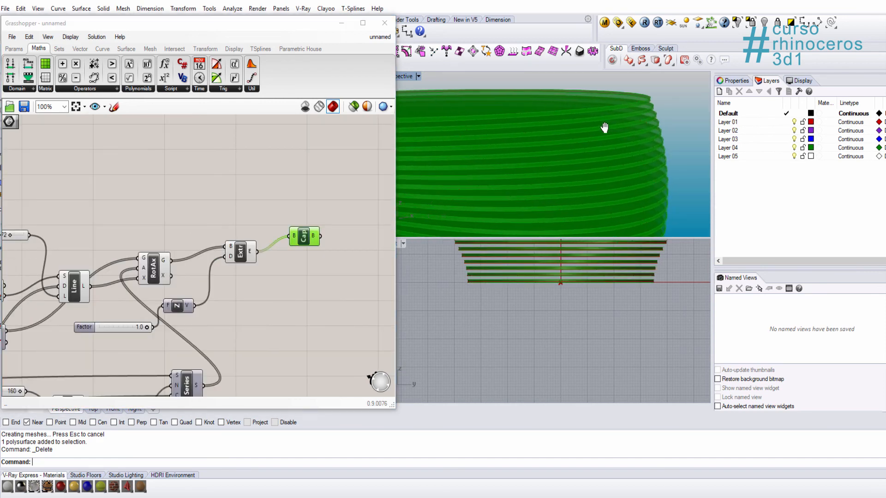
pyautogui.moveTo(624, 126)
pyautogui.mouseDown(button='right')
pyautogui.moveTo(598, 162)
pyautogui.moveTo(562, 138)
pyautogui.moveTo(625, 134)
pyautogui.mouseUp(button='right')
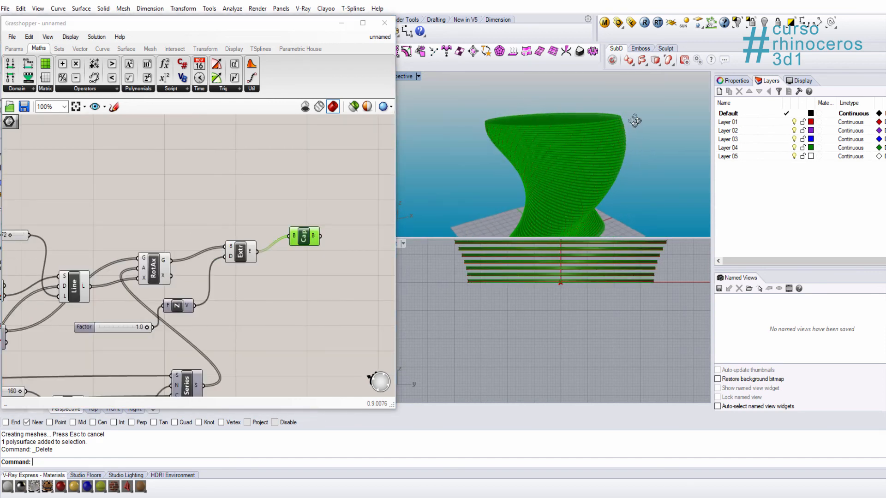
pyautogui.scroll(5, 618, 121)
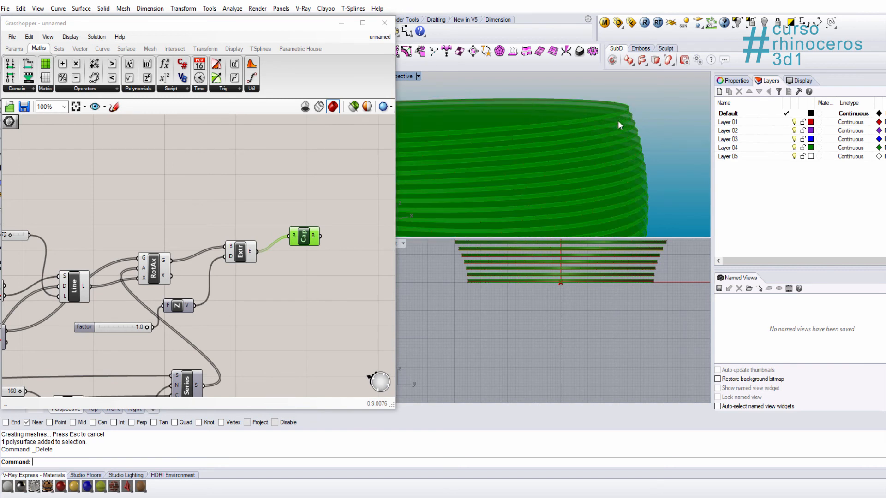
# Bake the Cap Holes component's geometry into Rhino with the name Twist_tower.
pyautogui.rightClick(306, 237)
pyautogui.click(325, 284)
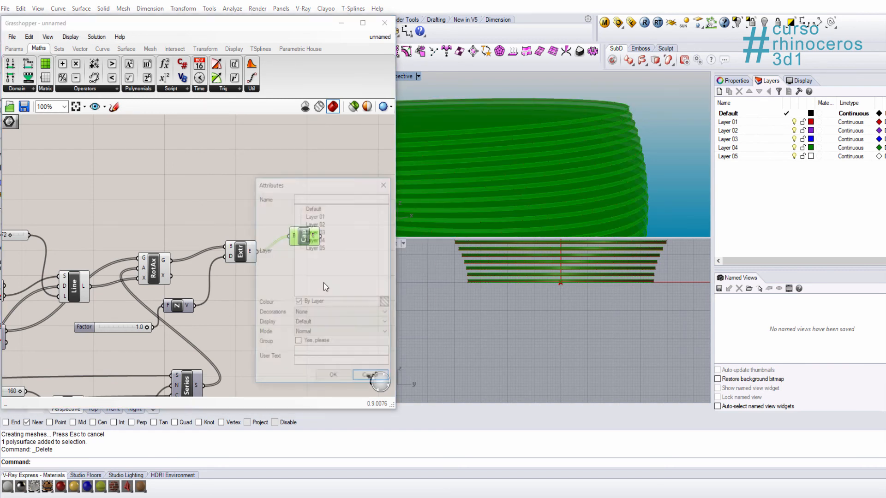
pyautogui.click(310, 198)
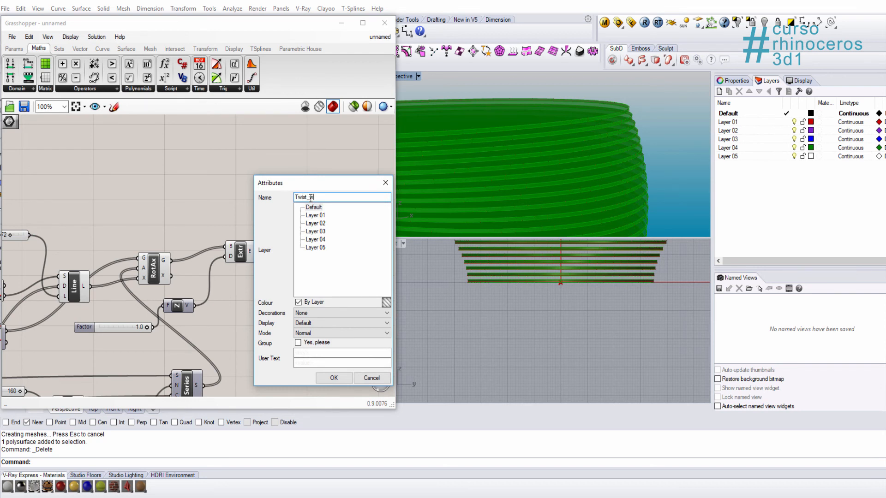
pyautogui.write('Twist_Tower')
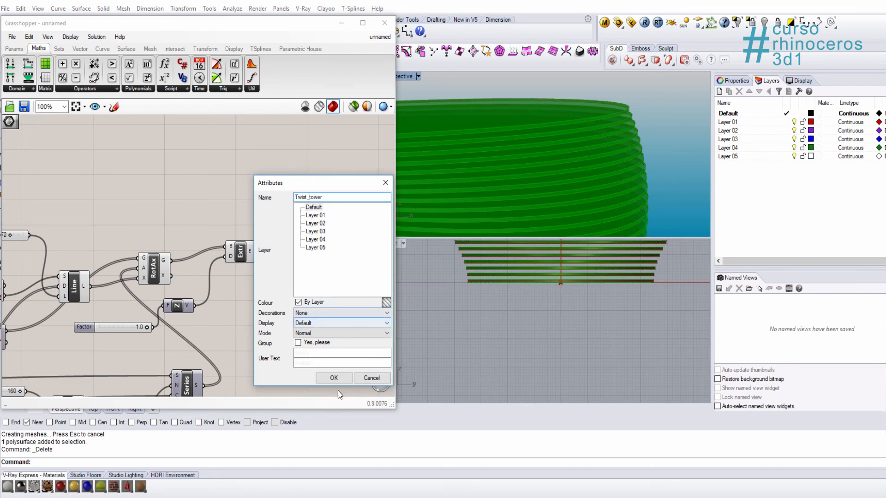
pyautogui.click(334, 378)
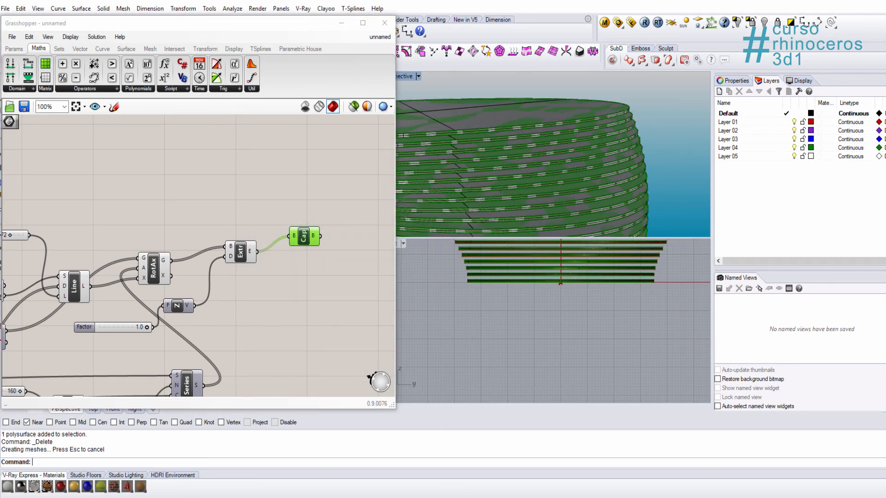
# Select one baked slab to check it in perspective and close the Grasshopper window.
pyautogui.click(480, 192)
pyautogui.click(269, 166)
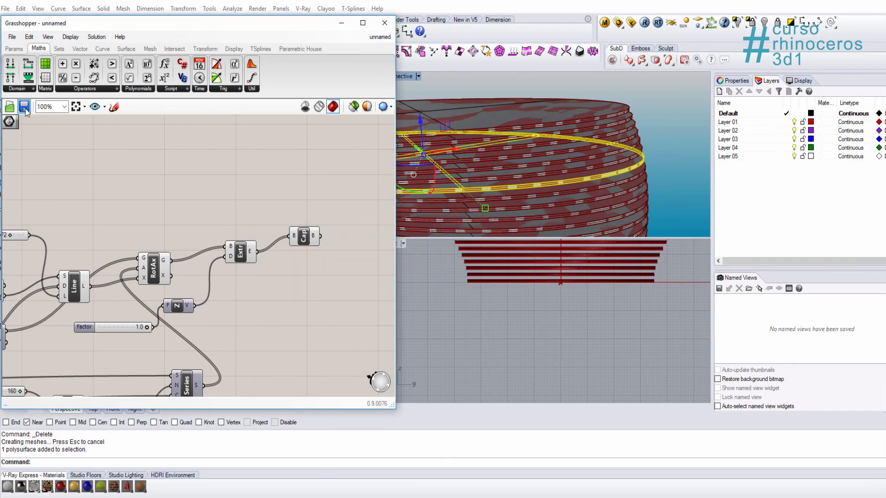
pyautogui.click(385, 23)
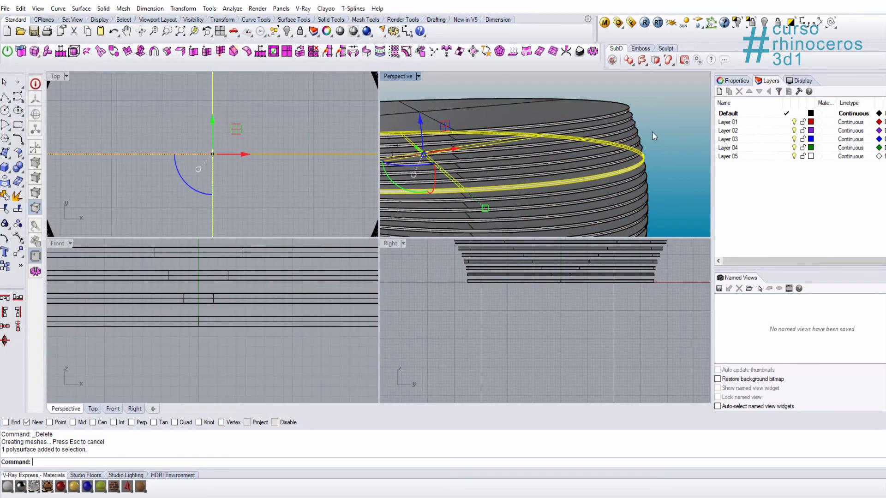
# Deselect the slab, maximize the Perspective viewport and switch it to Rendered display mode.
pyautogui.click(652, 131)
pyautogui.doubleClick(404, 77)
pyautogui.scroll(-4, 414, 184)
pyautogui.moveTo(415, 199); pyautogui.dragTo(381, 269, button='right')
pyautogui.scroll(-6, 461, 245)
pyautogui.hotkey('ctrl', 'alt', 'r')
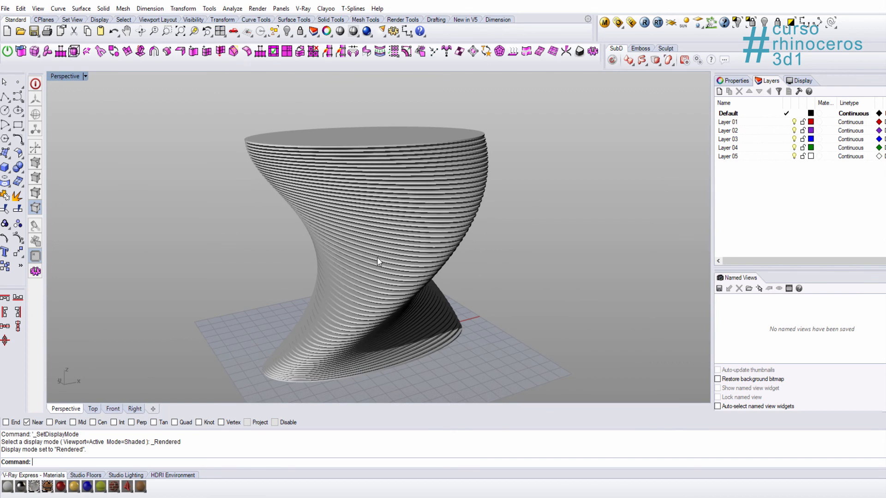
# Examine the rendered twisted tower from several angles, including the upper slabs up close.
pyautogui.moveTo(377, 258); pyautogui.dragTo(407, 173, button='right')
pyautogui.scroll(1, 406, 178)
pyautogui.scroll(5, 406, 178)
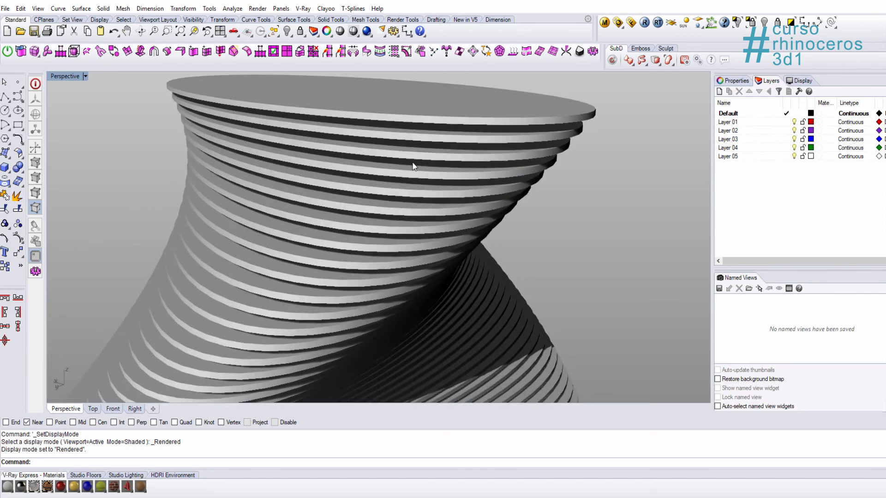
pyautogui.scroll(-5, 413, 166)
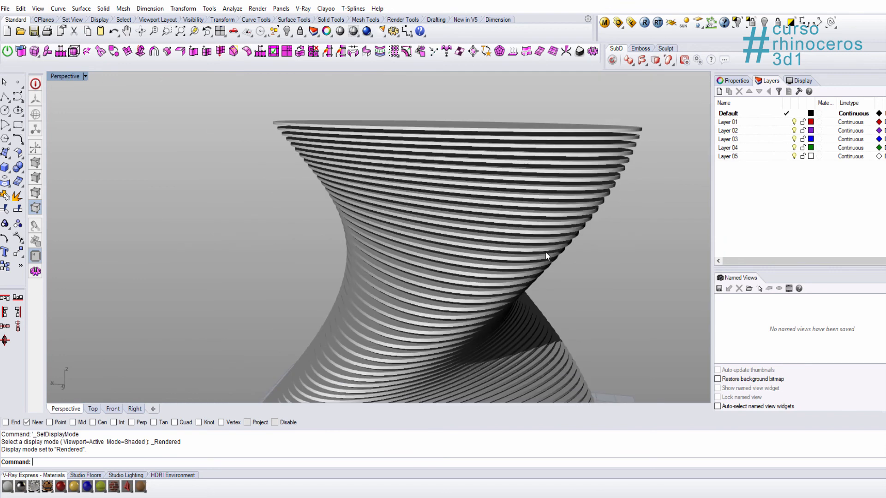
pyautogui.scroll(-5, 545, 251)
pyautogui.moveTo(478, 202); pyautogui.dragTo(467, 237, button='right')
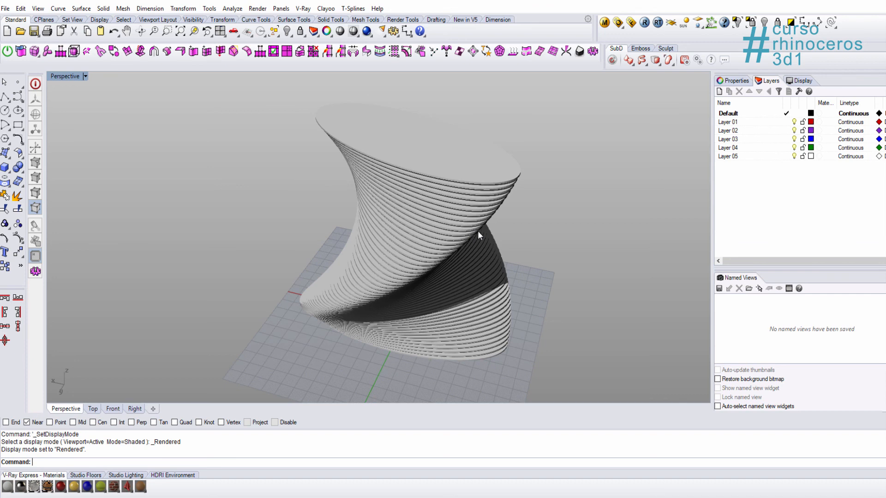
# Reopen the Grasshopper window and review the Twist_tower_002 definition from the ellipse and series components through to the extrusion.
pyautogui.moveTo(478, 231); pyautogui.dragTo(480, 232, button='right')
pyautogui.write('Grasshopper')
pyautogui.press('Return')
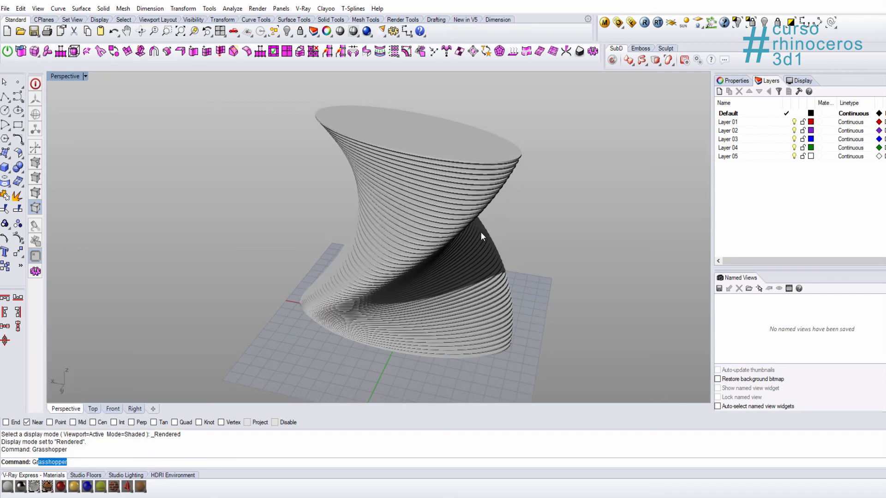
pyautogui.scroll(-3, 240, 291)
pyautogui.scroll(3, 242, 293)
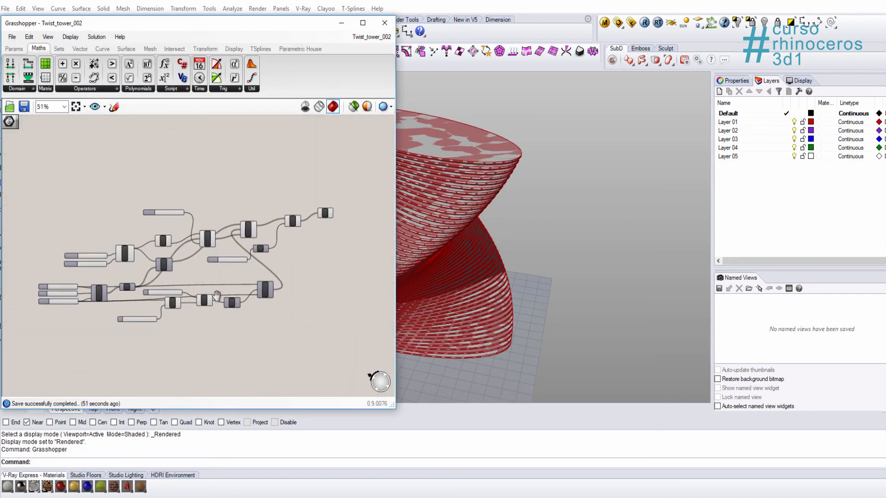
pyautogui.moveTo(225, 272); pyautogui.dragTo(248, 311, button='right')
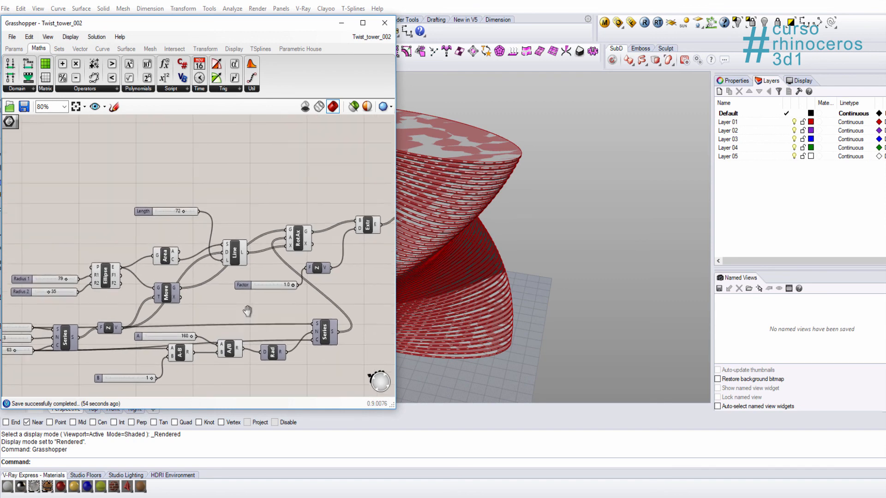
pyautogui.moveTo(162, 307); pyautogui.dragTo(138, 317, button='right')
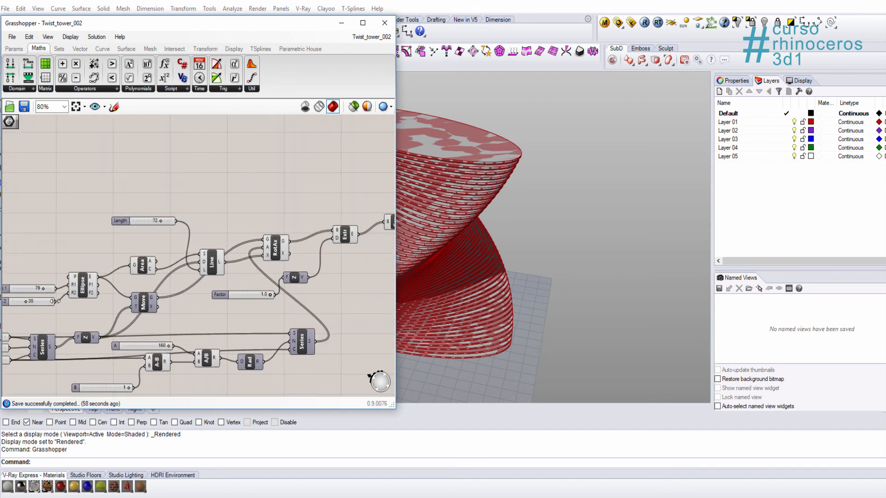
pyautogui.moveTo(237, 327); pyautogui.dragTo(231, 318, button='right')
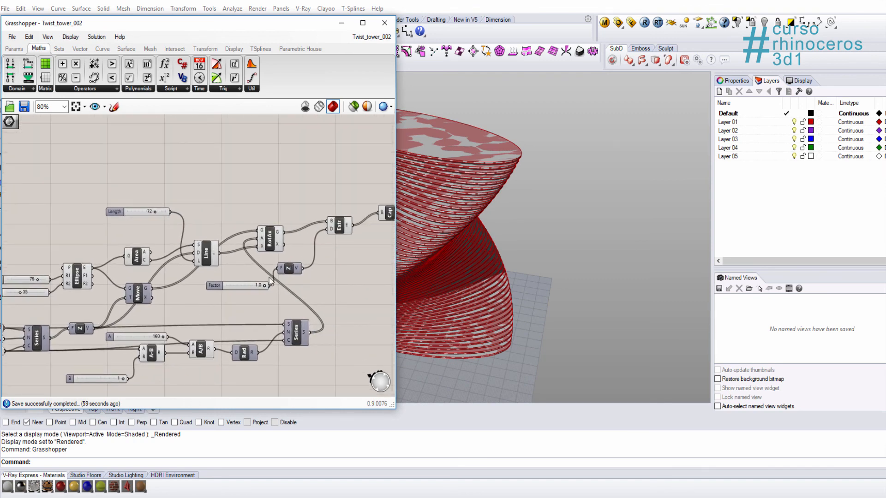
# Move the Cap Holes component slightly closer to the Extrude component so the two line up, keeping it selected to highlight the tower.
pyautogui.moveTo(269, 278); pyautogui.dragTo(181, 273, button='right')
pyautogui.scroll(4, 320, 202)
pyautogui.click(277, 222)
pyautogui.moveTo(277, 222); pyautogui.dragTo(261, 249)
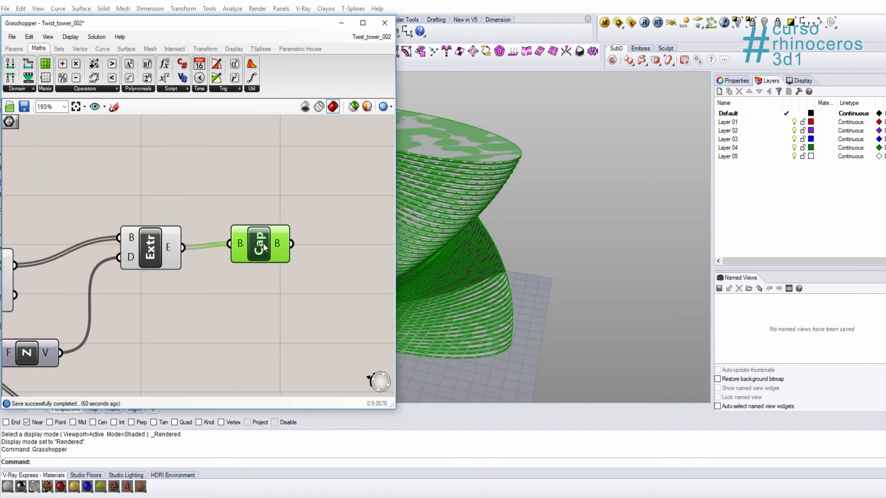
pyautogui.moveTo(474, 231); pyautogui.dragTo(367, 245, button='right')
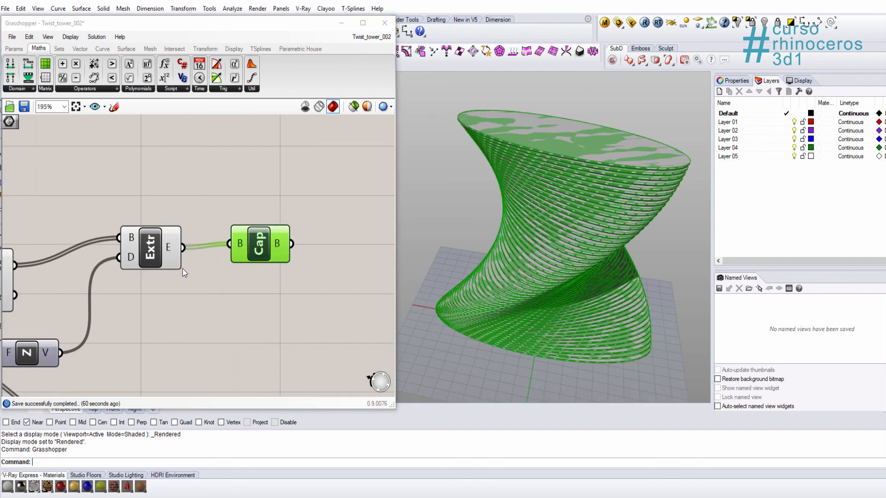